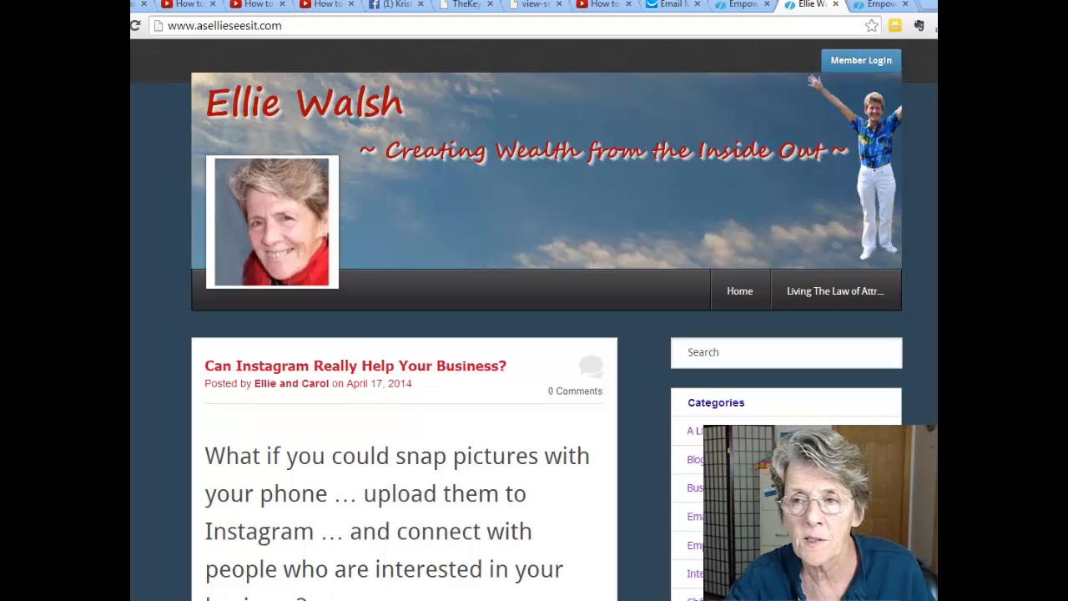
Switch to the other team member's blog, scroll its retirement post and open the Free Video ad.
{"action": "scroll", "coordinate": [534, 317], "scroll_direction": "down", "scroll_amount": 10}
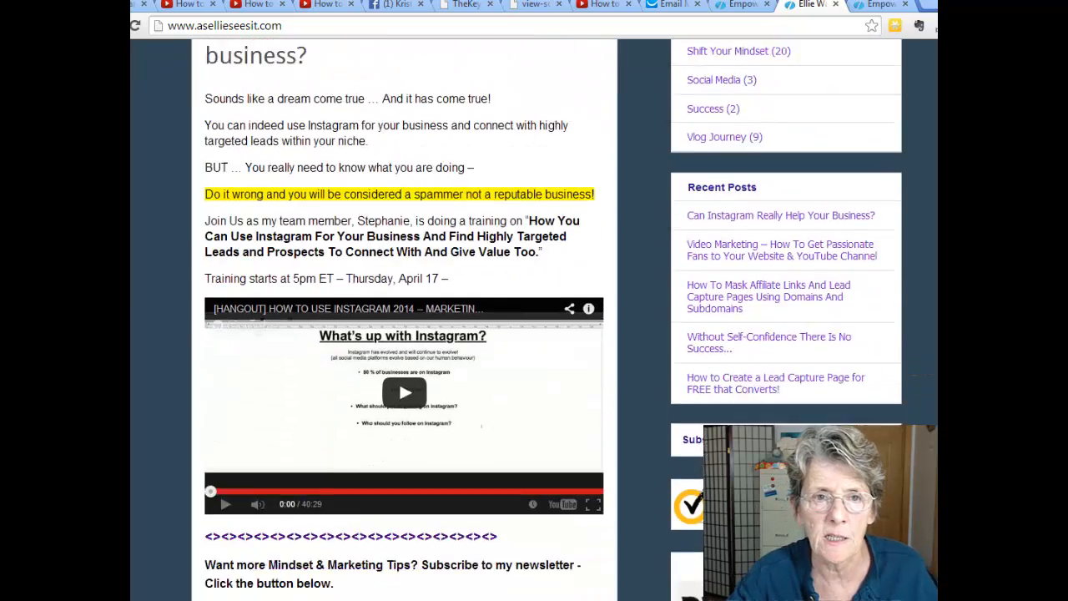
{"action": "scroll", "coordinate": [769, 416], "scroll_direction": "down", "scroll_amount": 3}
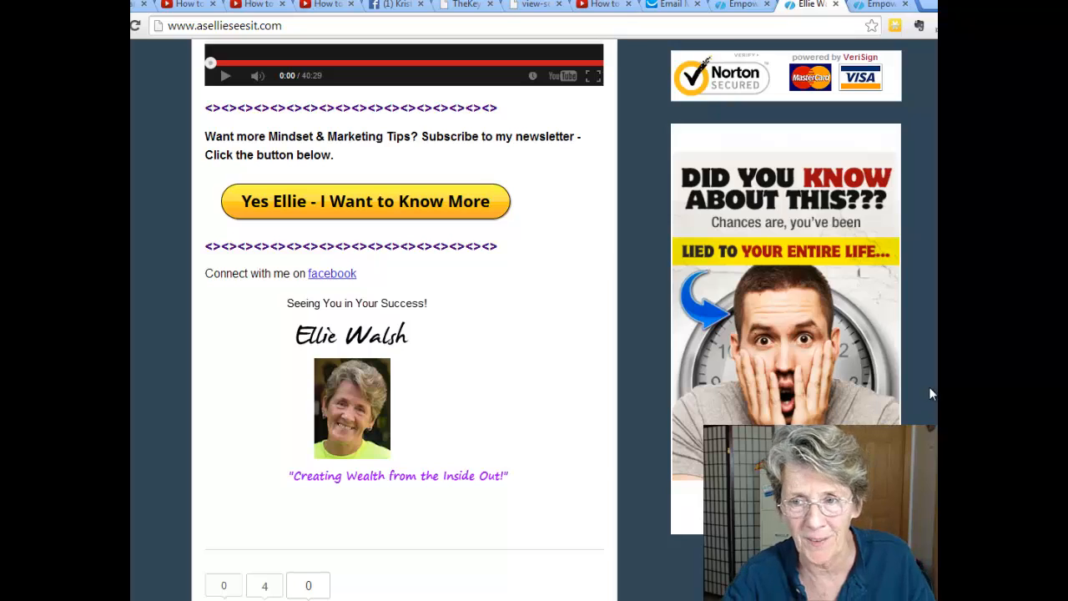
{"action": "scroll", "coordinate": [884, 75], "scroll_direction": "up", "scroll_amount": 15}
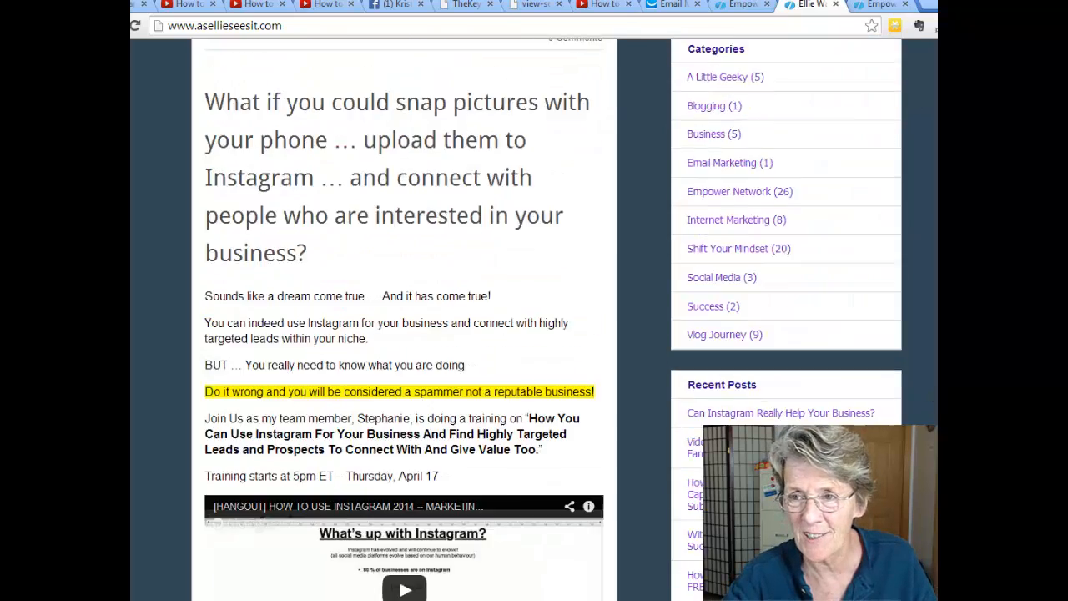
{"action": "left_click", "coordinate": [882, 7]}
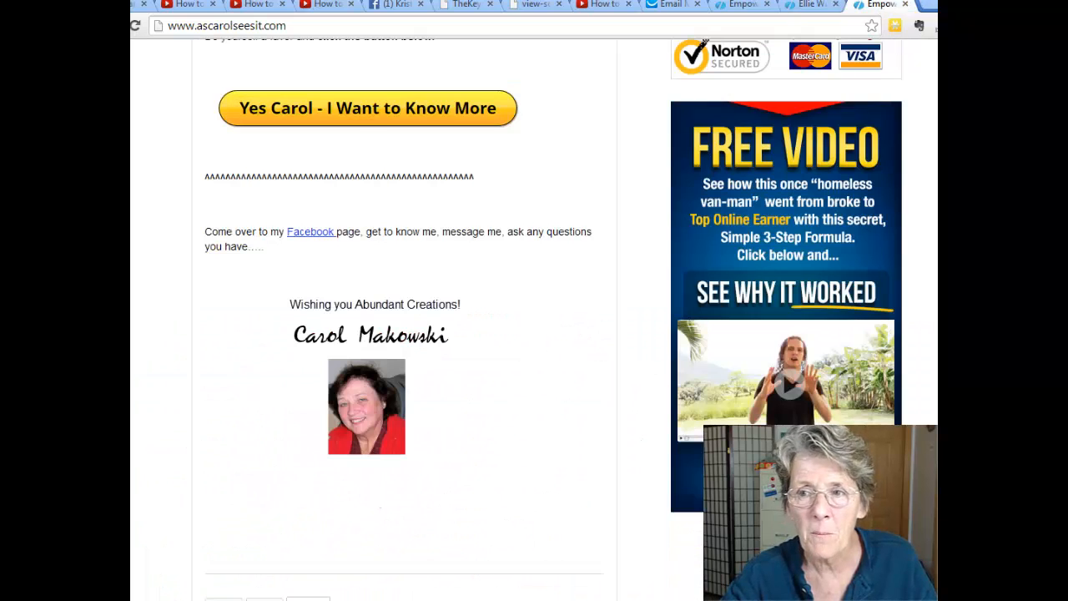
{"action": "scroll", "coordinate": [534, 317], "scroll_direction": "up", "scroll_amount": 15}
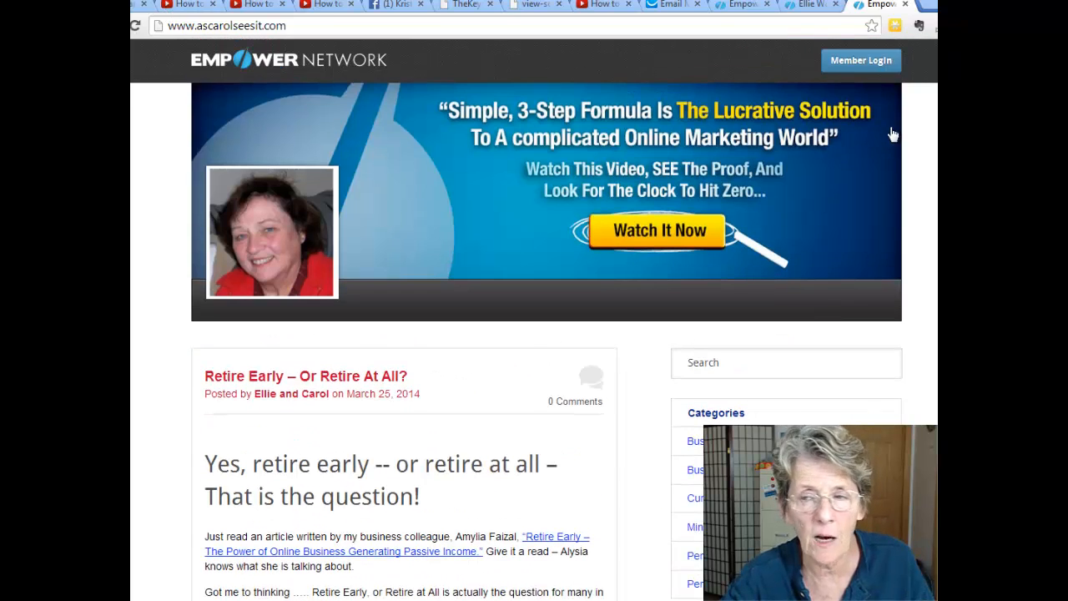
{"action": "scroll", "coordinate": [534, 317], "scroll_direction": "down", "scroll_amount": 2}
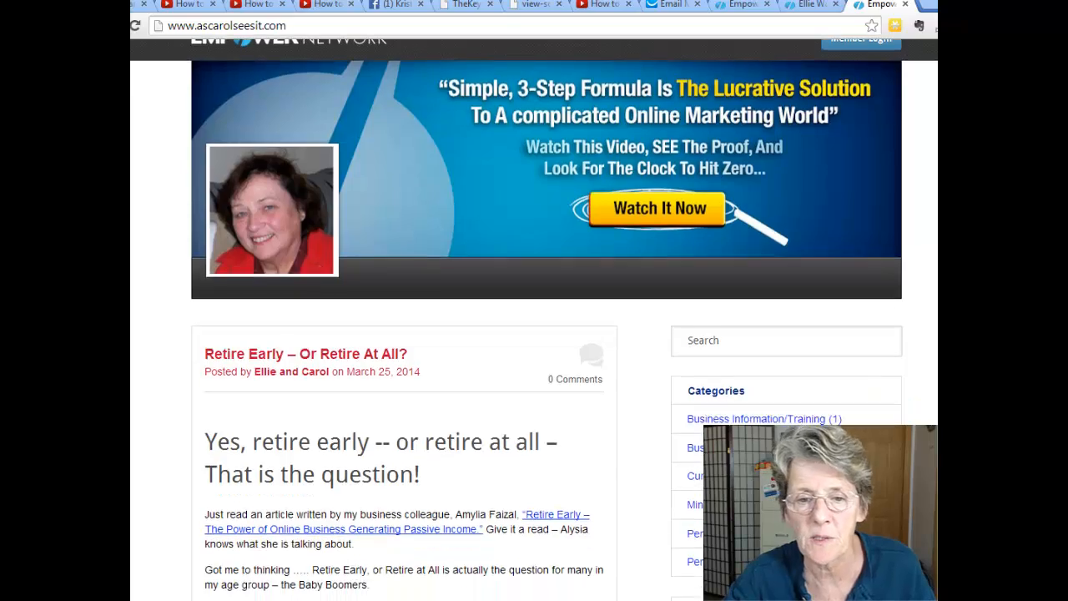
{"action": "scroll", "coordinate": [534, 317], "scroll_direction": "down", "scroll_amount": 8}
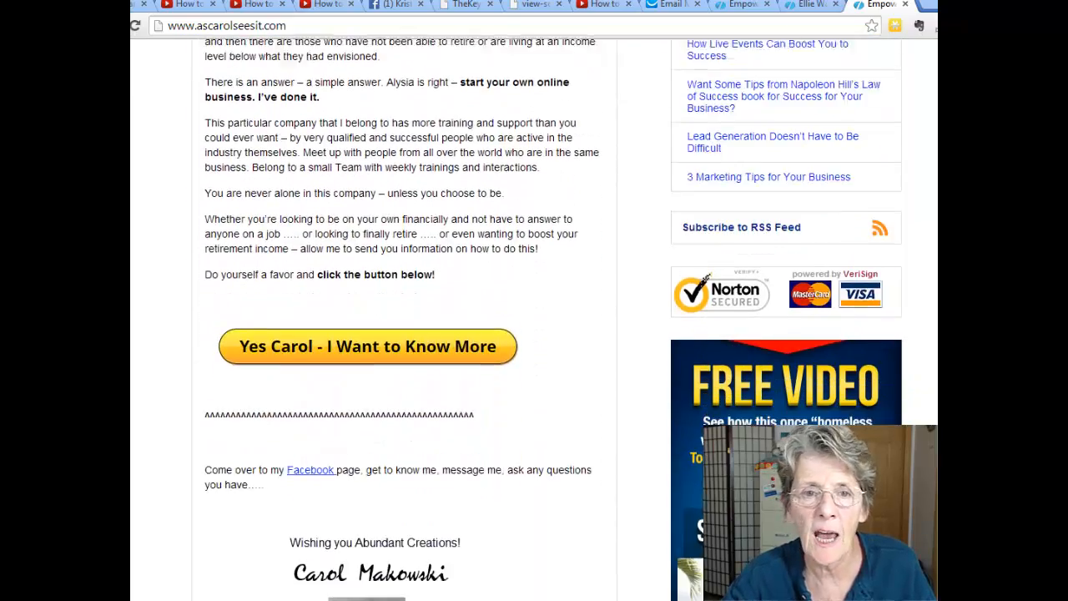
{"action": "scroll", "coordinate": [903, 254], "scroll_direction": "down", "scroll_amount": 2}
{"action": "scroll", "coordinate": [902, 254], "scroll_direction": "up", "scroll_amount": 2}
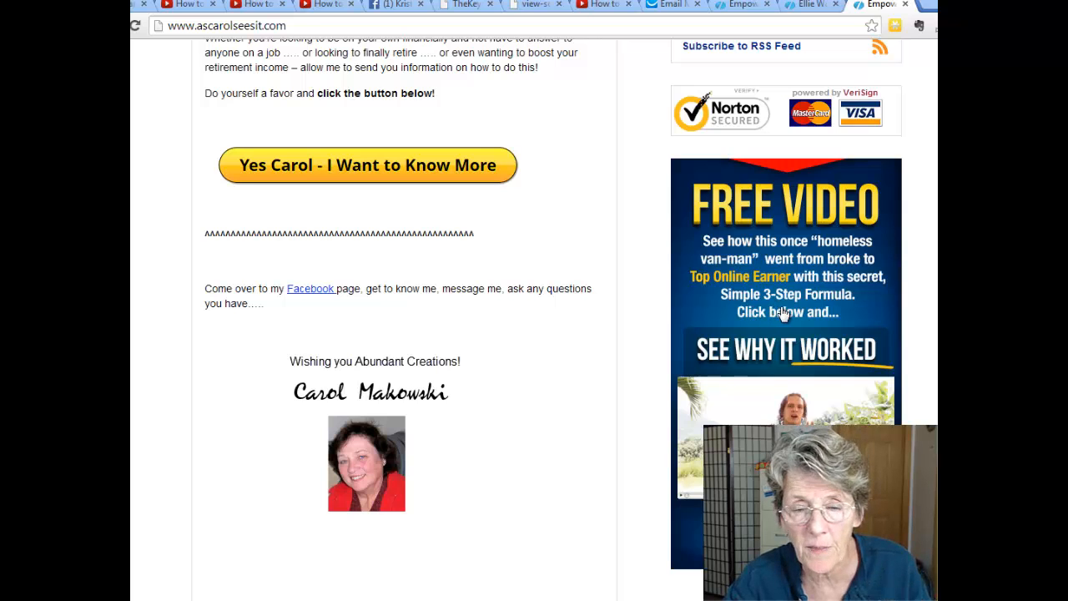
{"action": "left_click", "coordinate": [785, 313]}
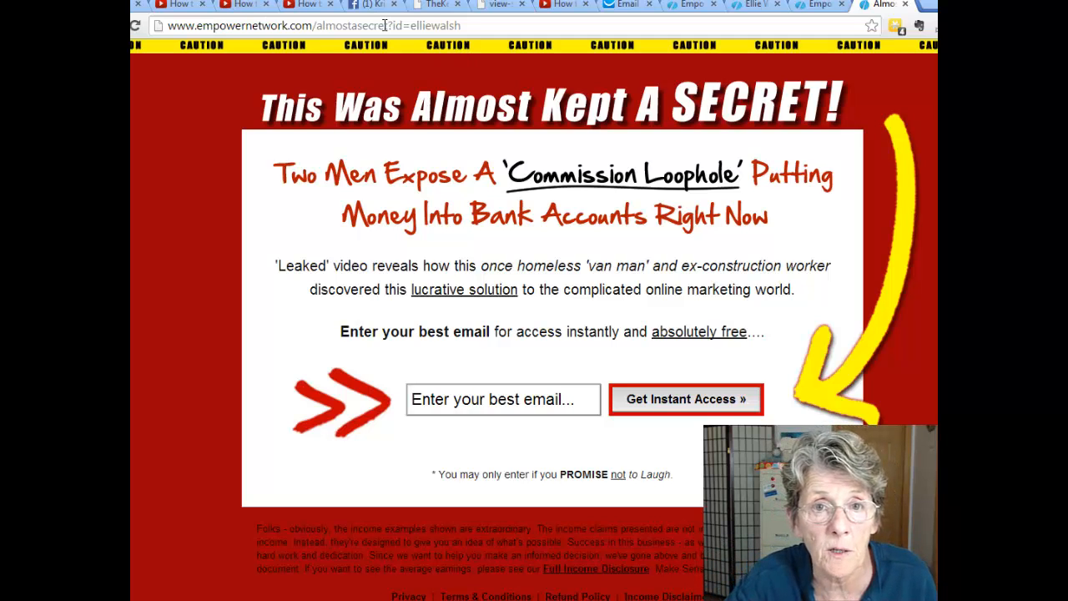
Inspect the referral id in the capture page's address, then focus the email sign-up field.
{"action": "left_click_drag", "start_coordinate": [392, 25], "coordinate": [464, 25]}
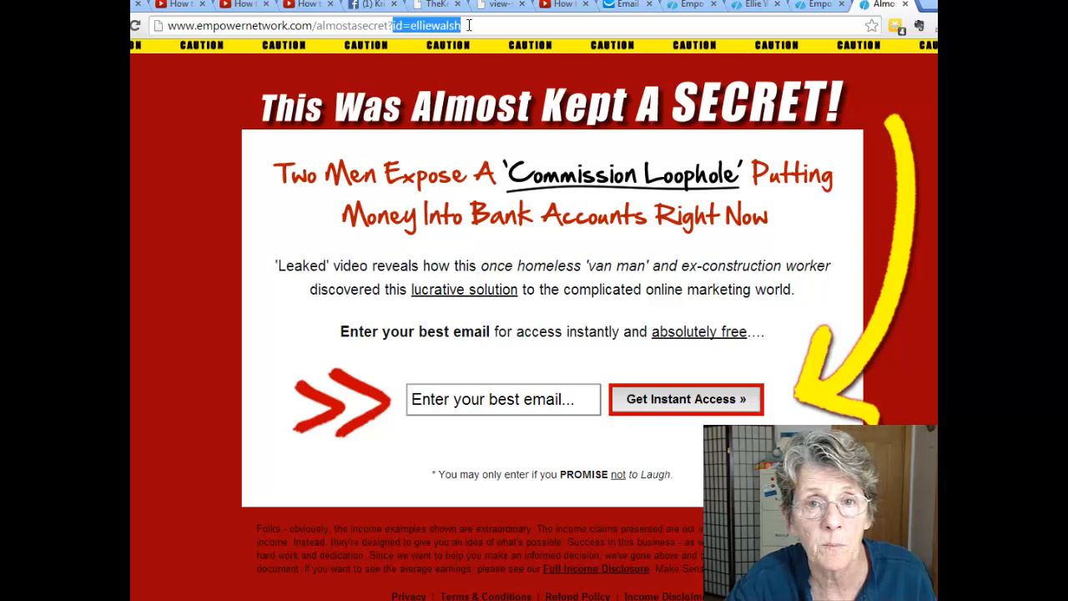
{"action": "left_click", "coordinate": [469, 26]}
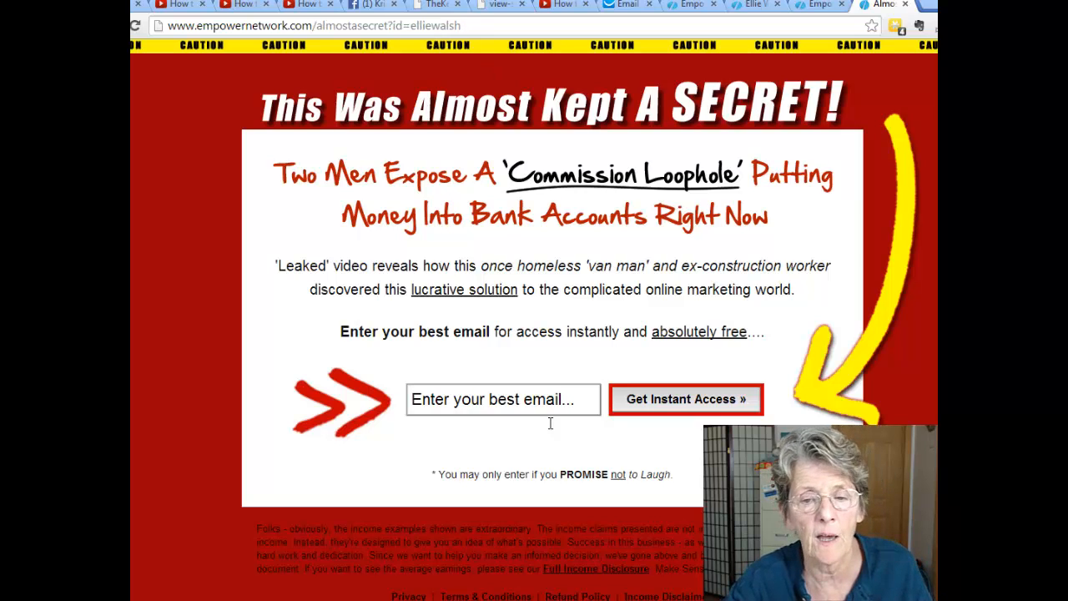
{"action": "left_click", "coordinate": [506, 399]}
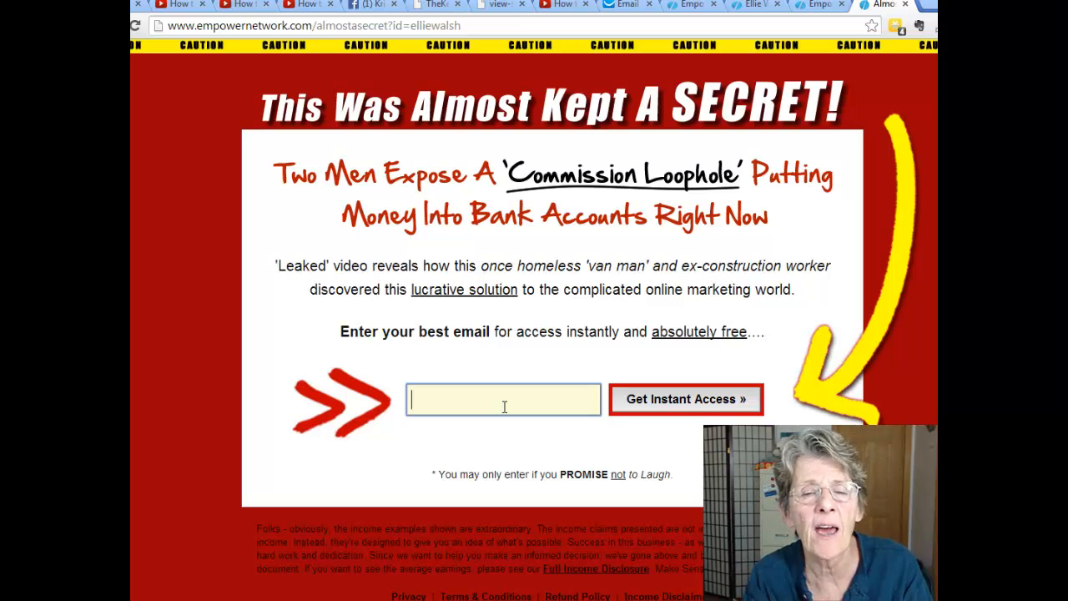
Switch to GetResponse and choose Create campaign from the campaign list.
{"action": "left_click", "coordinate": [621, 5]}
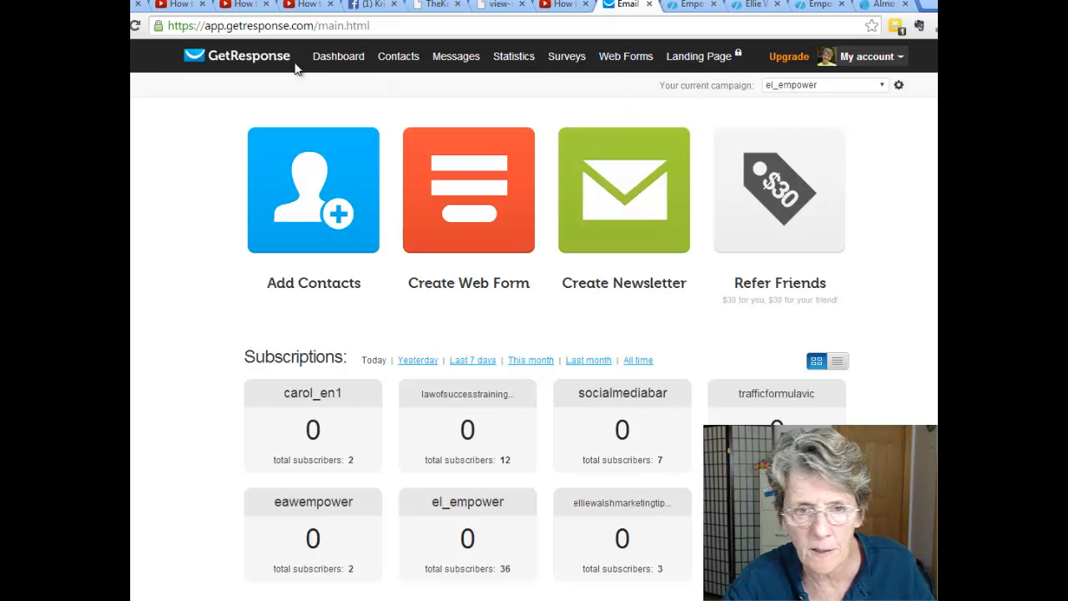
{"action": "left_click", "coordinate": [882, 87]}
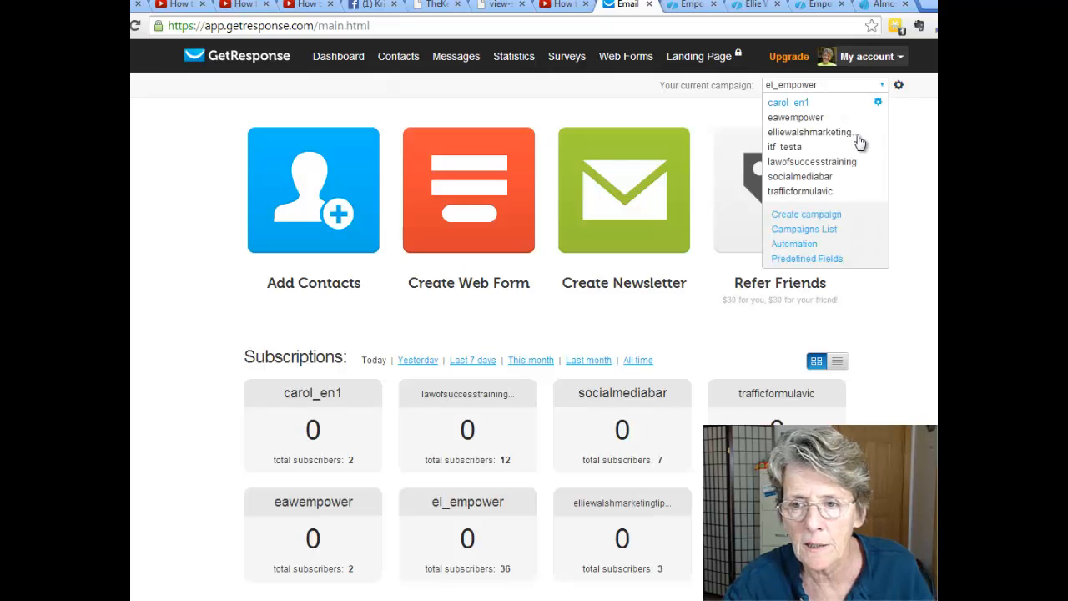
{"action": "left_click", "coordinate": [825, 216]}
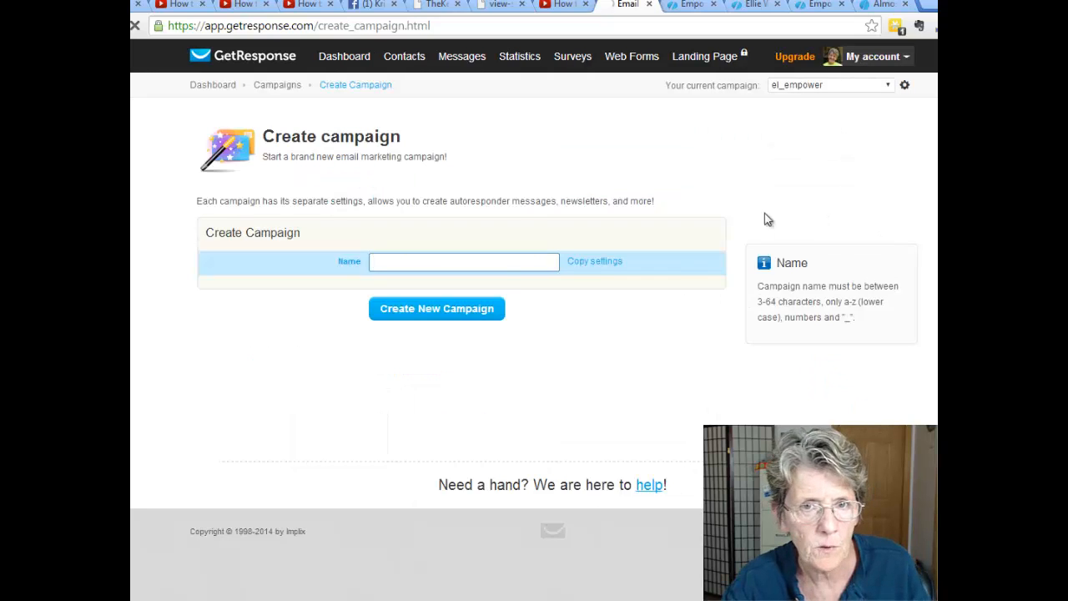
Create the campaign as entest22 after the name entest1 is rejected as a duplicate.
{"action": "left_click", "coordinate": [501, 262]}
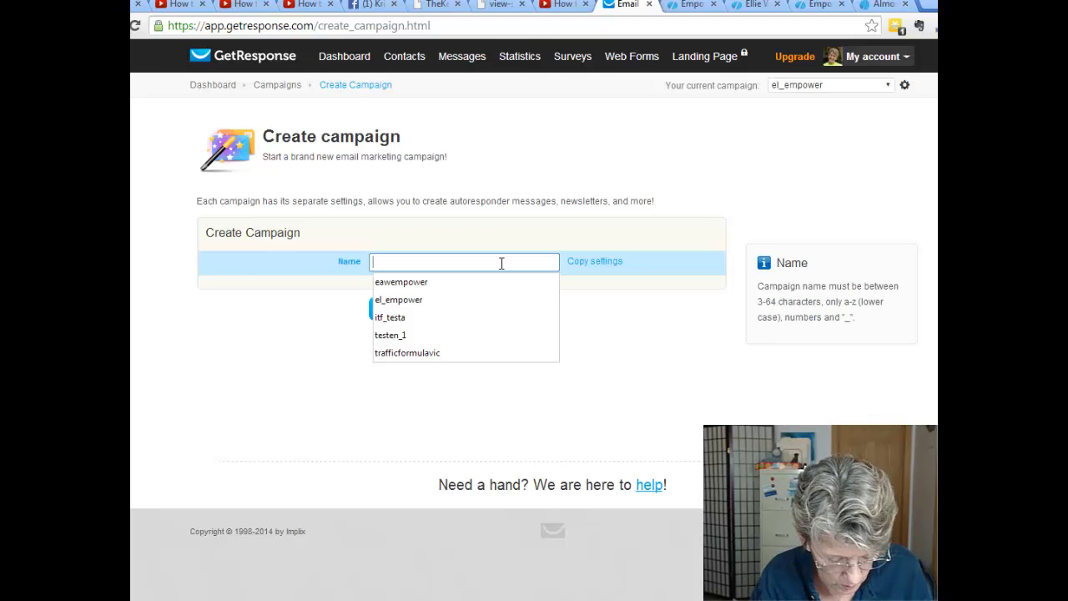
{"action": "type", "text": "entest"}
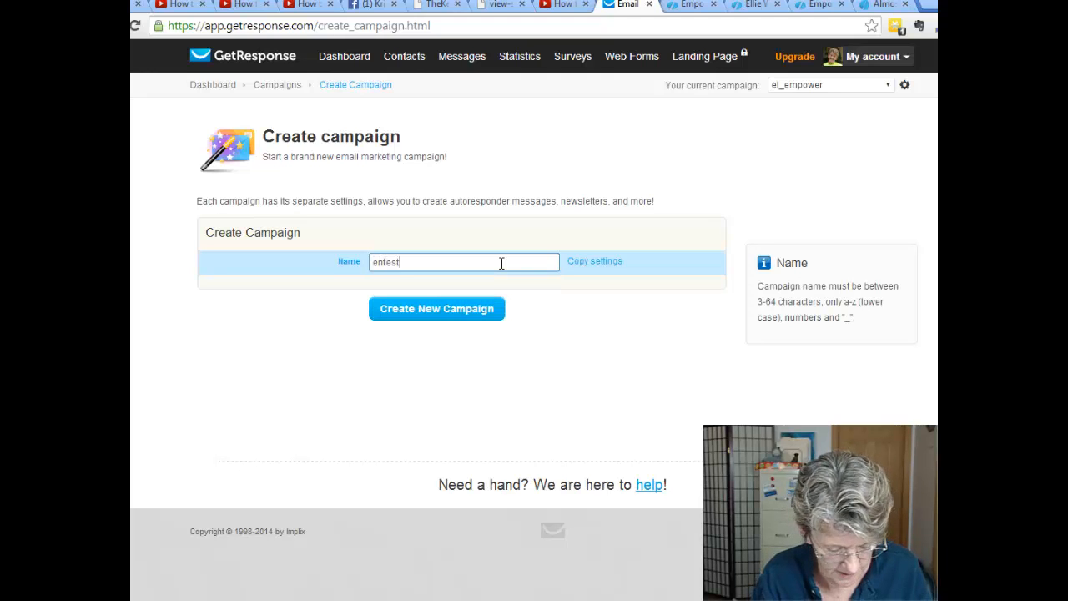
{"action": "type", "text": "1"}
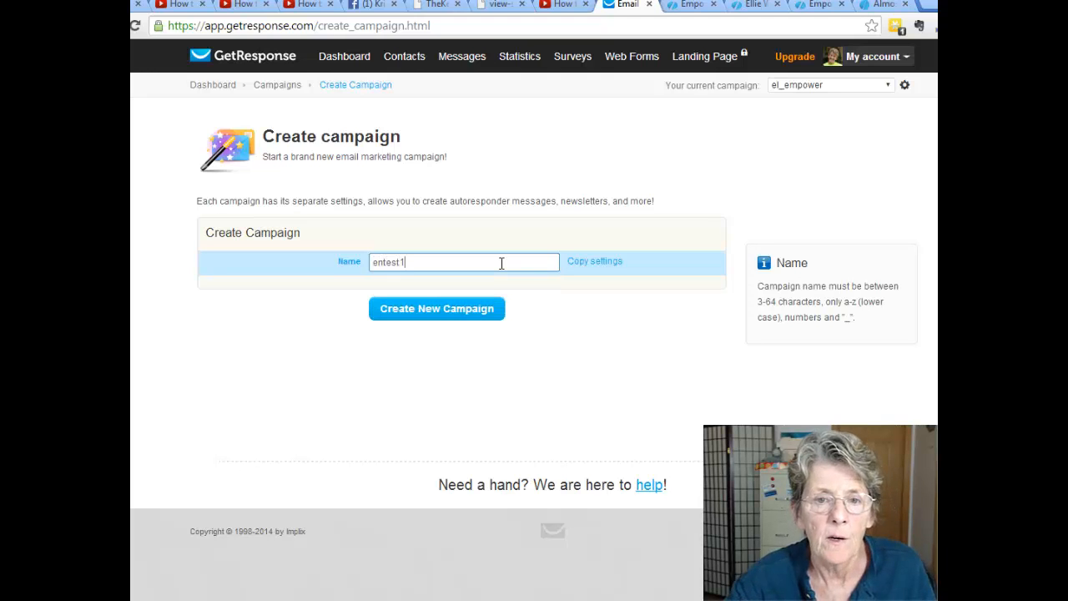
{"action": "left_click", "coordinate": [433, 314]}
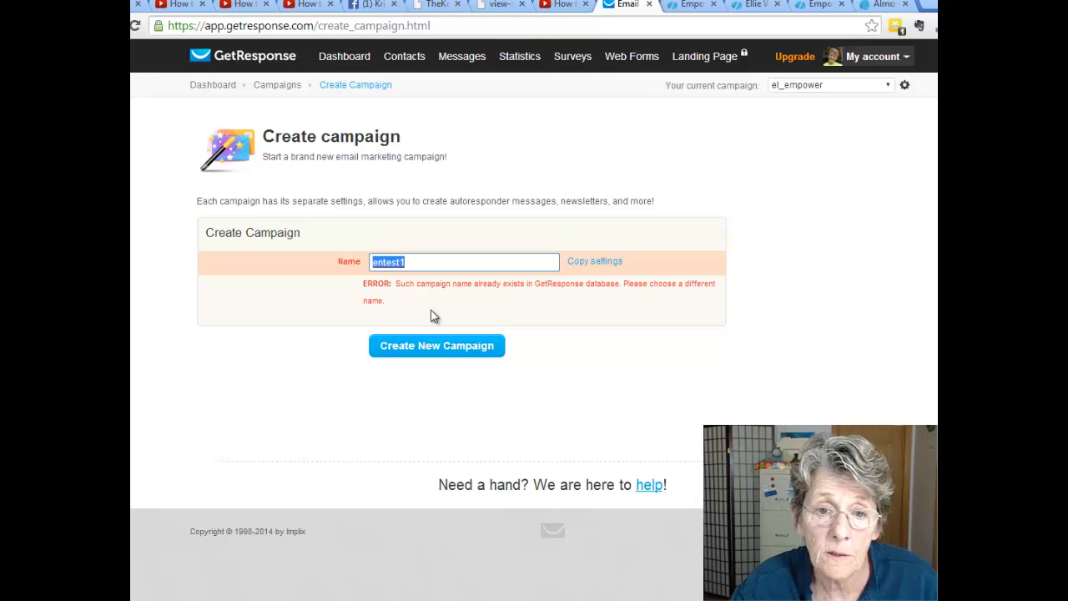
{"action": "left_click", "coordinate": [416, 264]}
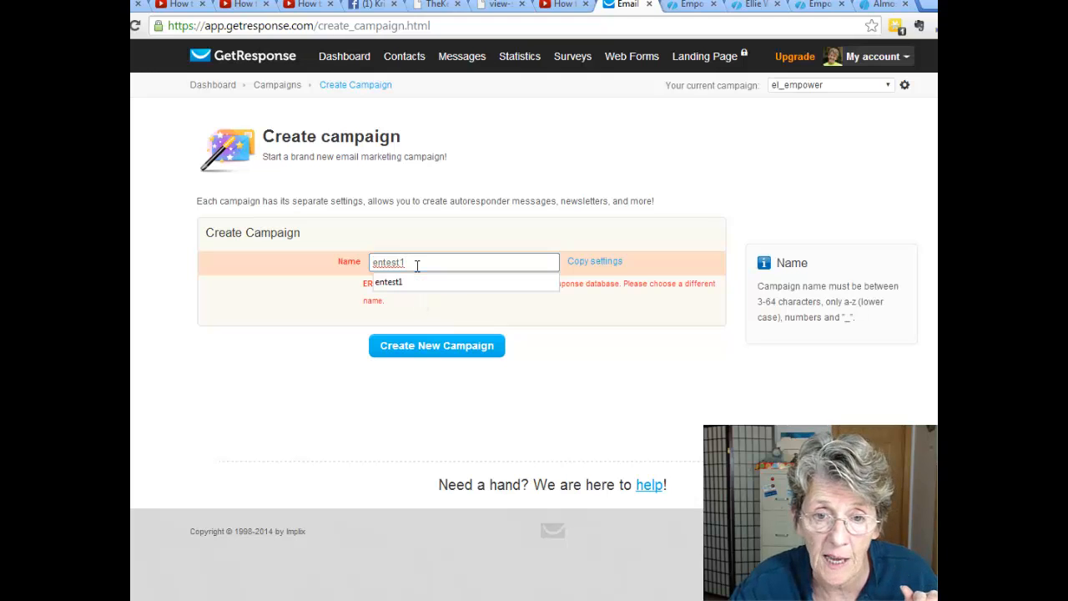
{"action": "left_click_drag", "start_coordinate": [416, 264], "coordinate": [365, 266]}
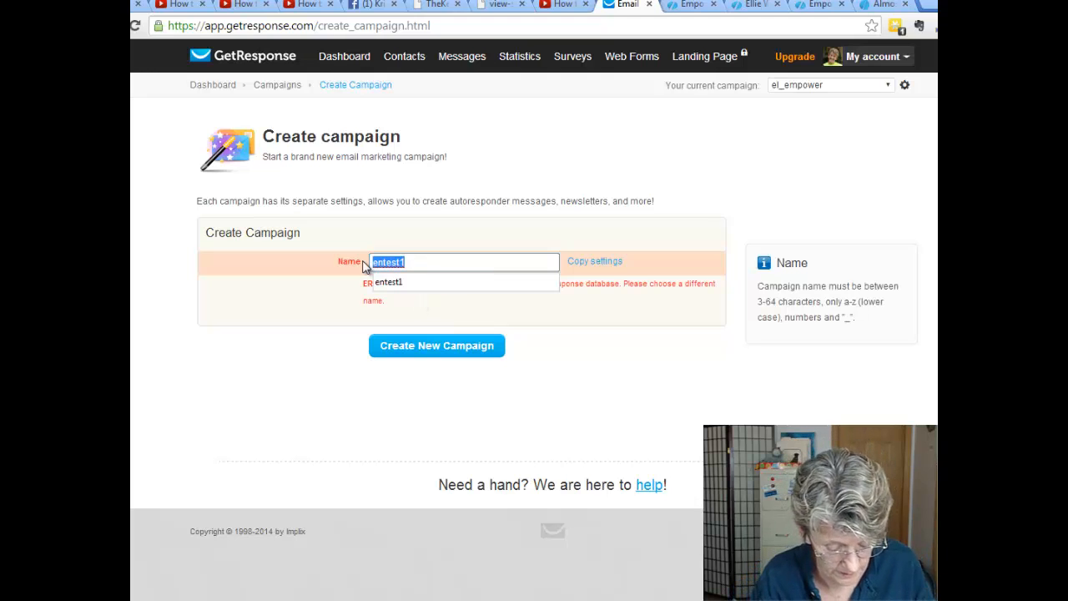
{"action": "type", "text": "en"}
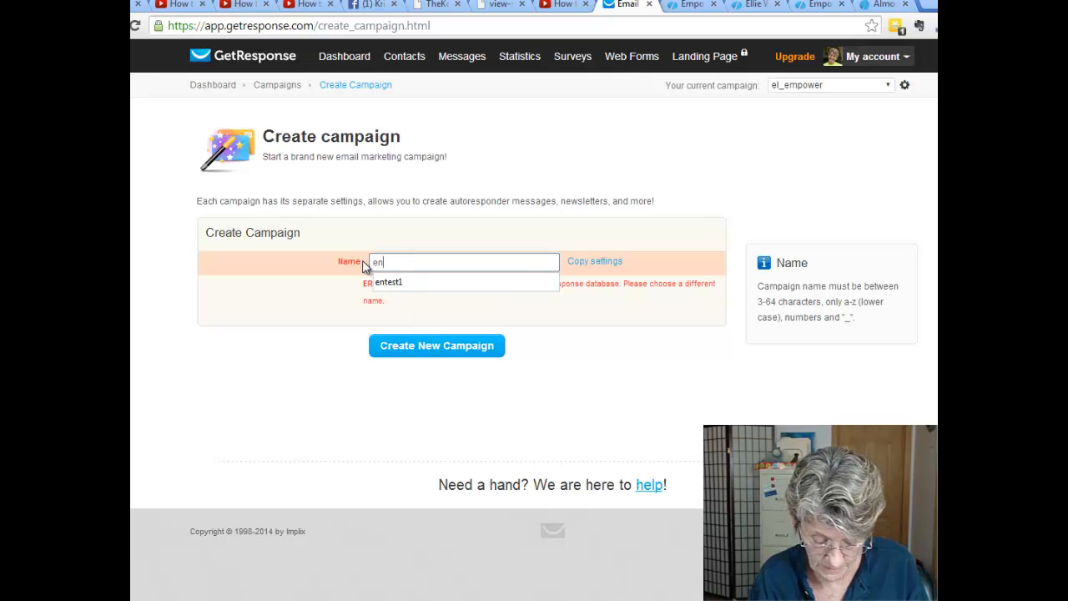
{"action": "type", "text": "tes"}
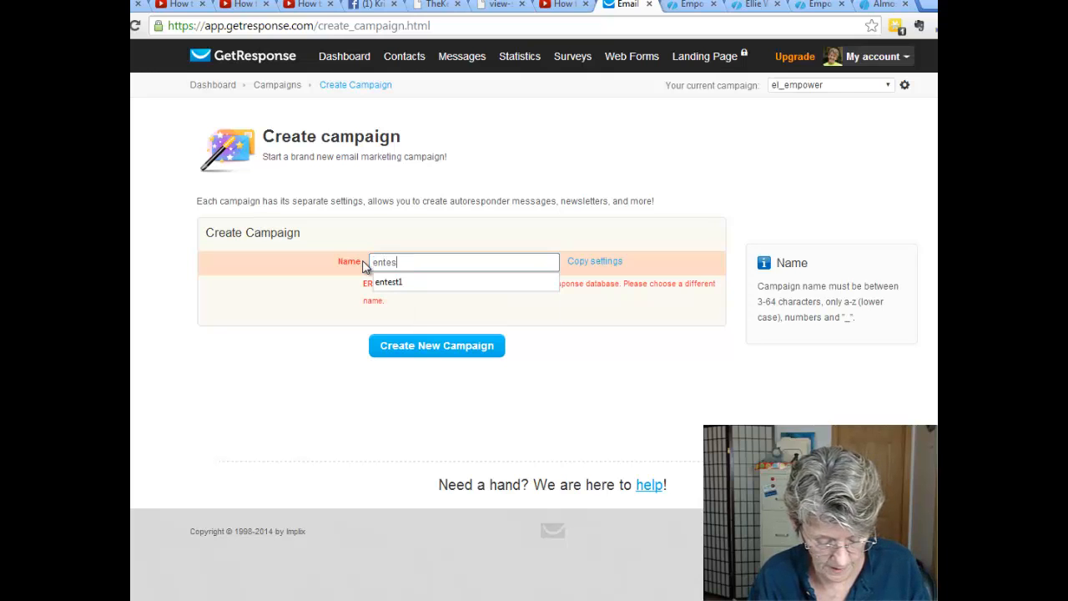
{"action": "type", "text": "t22"}
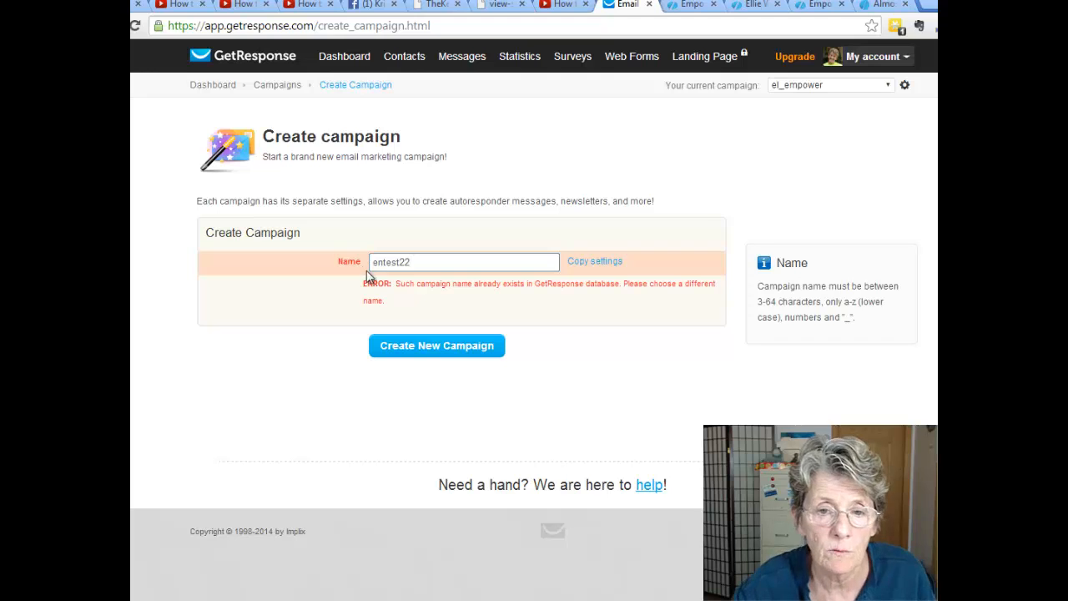
{"action": "left_click", "coordinate": [411, 345]}
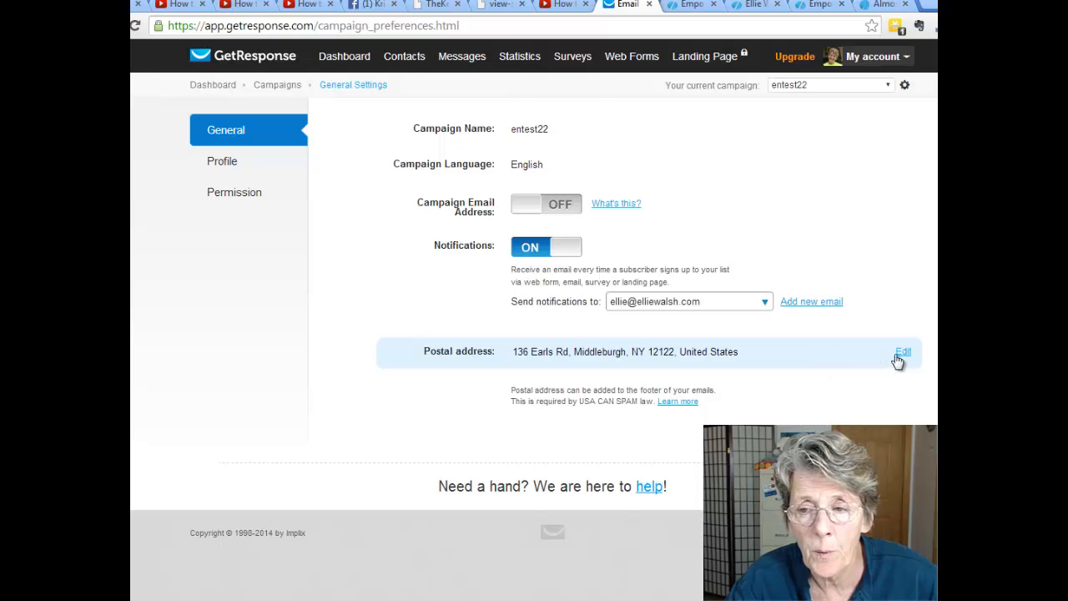
Replace the campaign's postal street address with 'PO Box 274' and save it.
{"action": "left_click", "coordinate": [899, 357]}
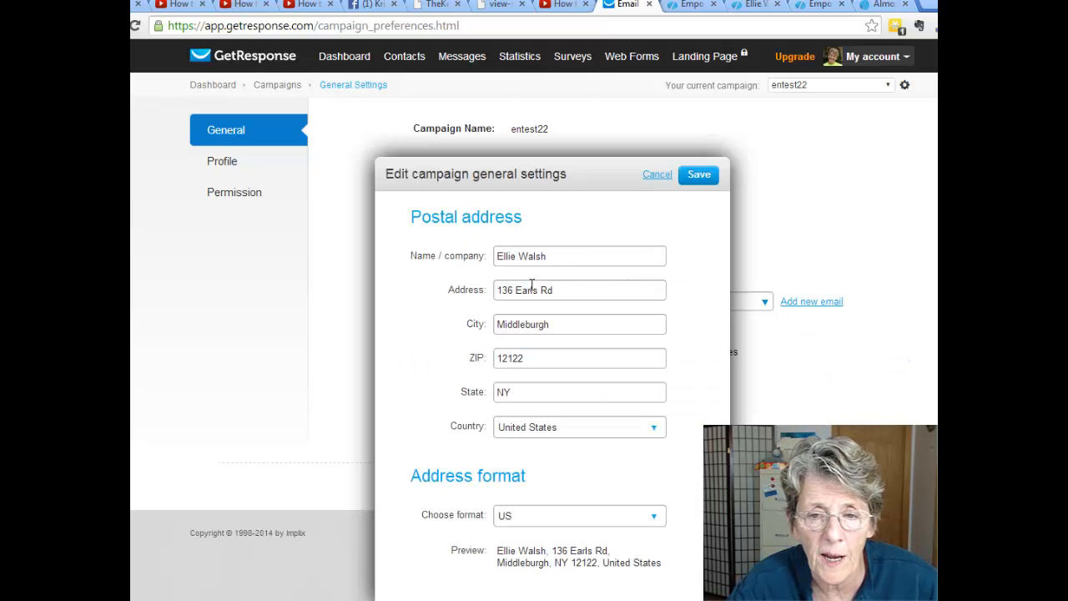
{"action": "left_click_drag", "start_coordinate": [560, 291], "coordinate": [438, 297]}
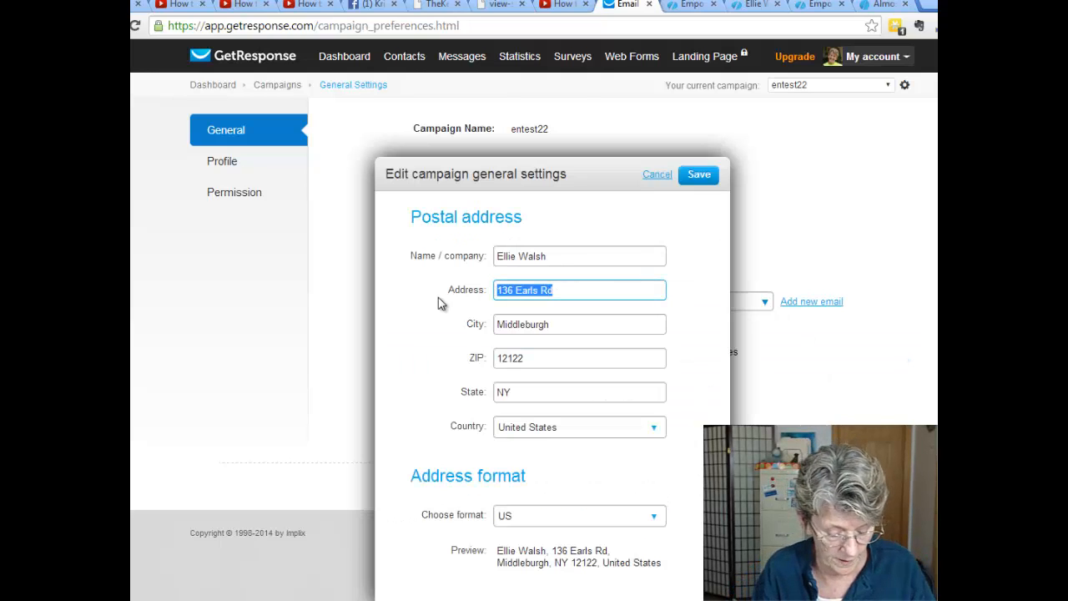
{"action": "type", "text": "PO Box "}
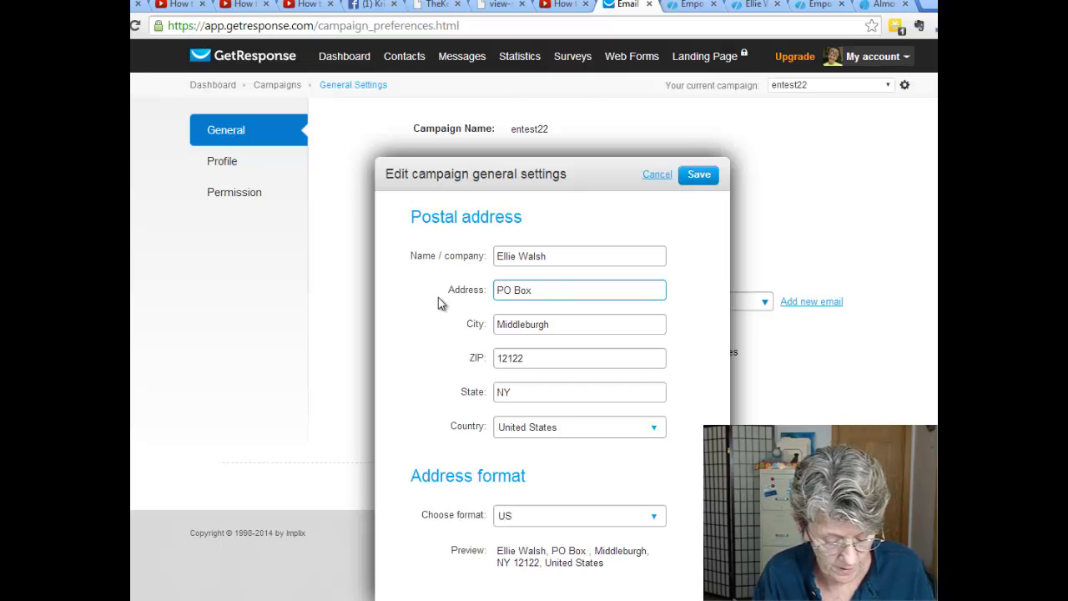
{"action": "type", "text": "27"}
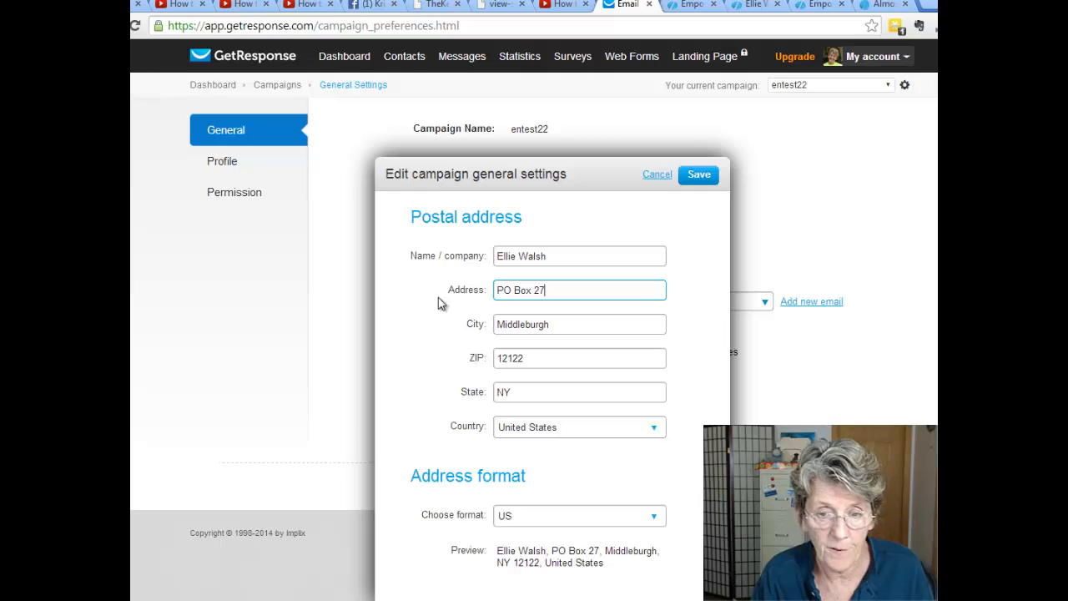
{"action": "type", "text": "4"}
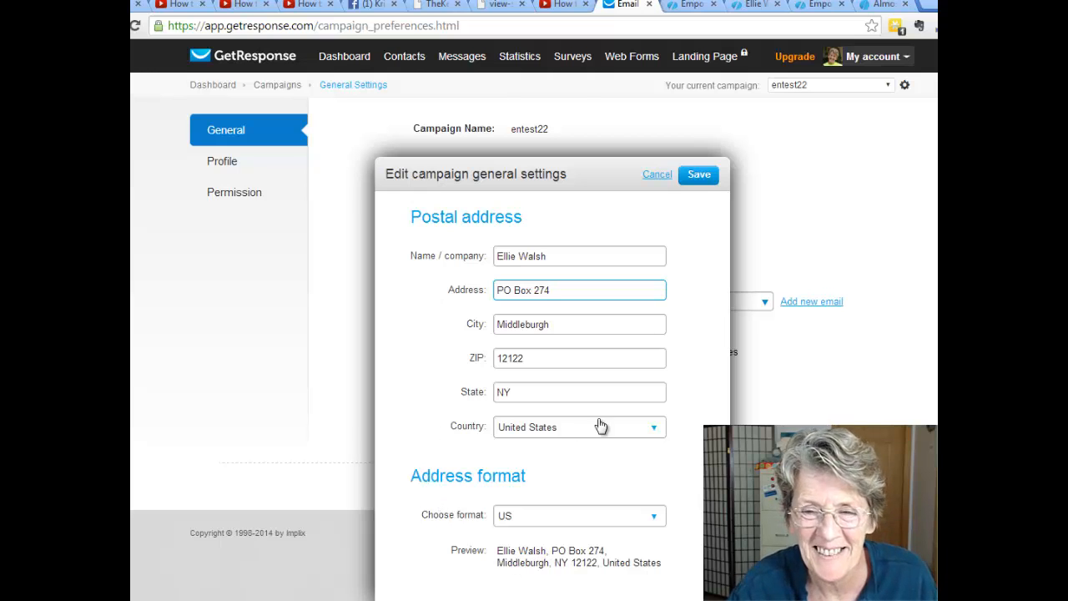
{"action": "left_click", "coordinate": [689, 177]}
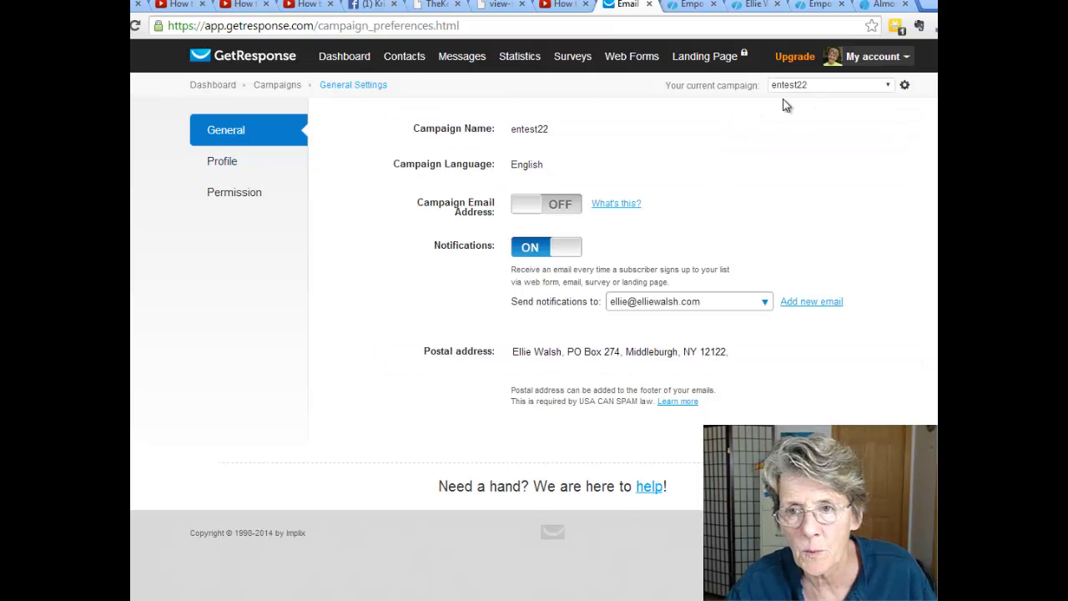
Go to the campaign's Profile settings, then its Permission page.
{"action": "left_click", "coordinate": [229, 167]}
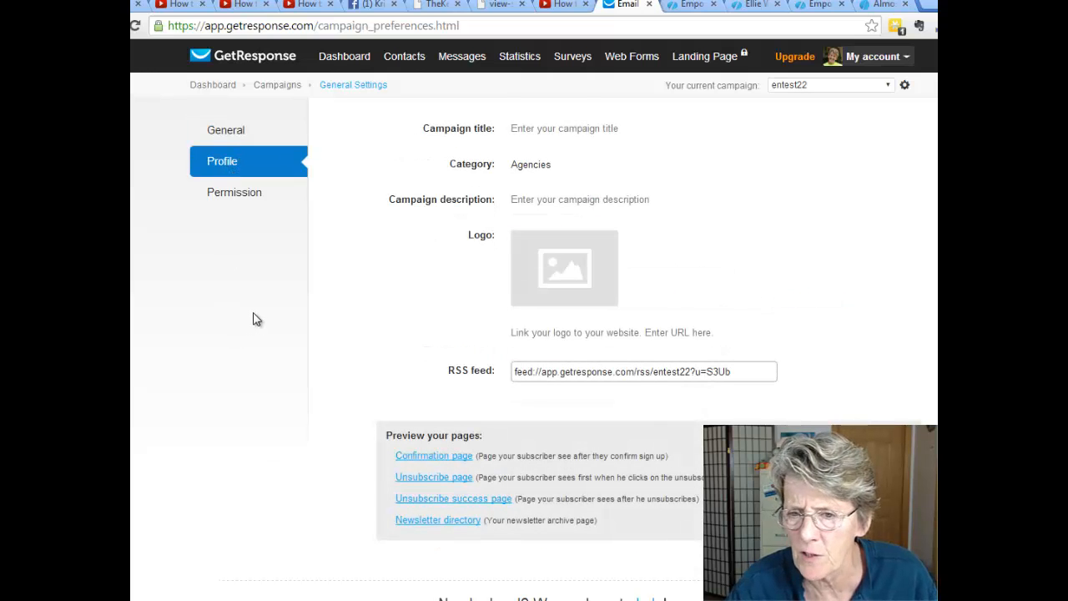
{"action": "left_click", "coordinate": [235, 199]}
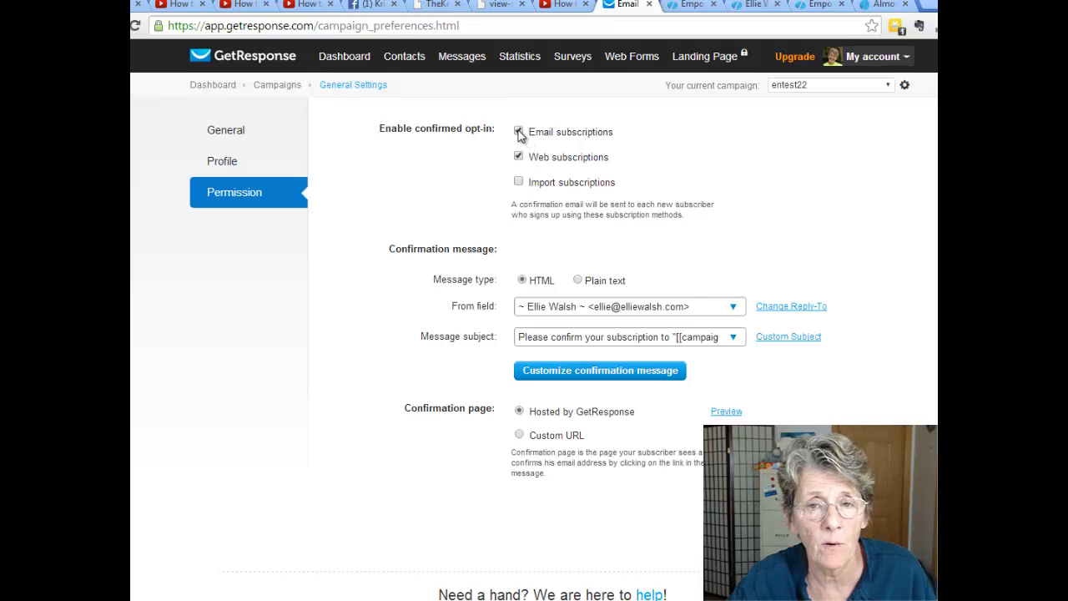
Uncheck confirmed opt-in for email and web subscriptions.
{"action": "left_click", "coordinate": [518, 157]}
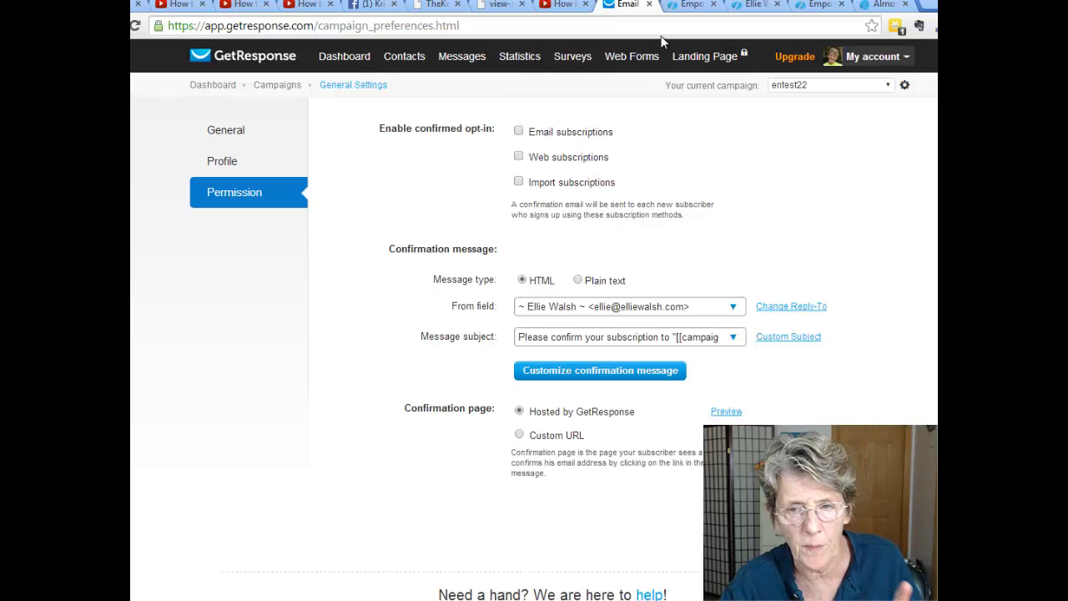
{"action": "mouse_move", "coordinate": [633, 54]}
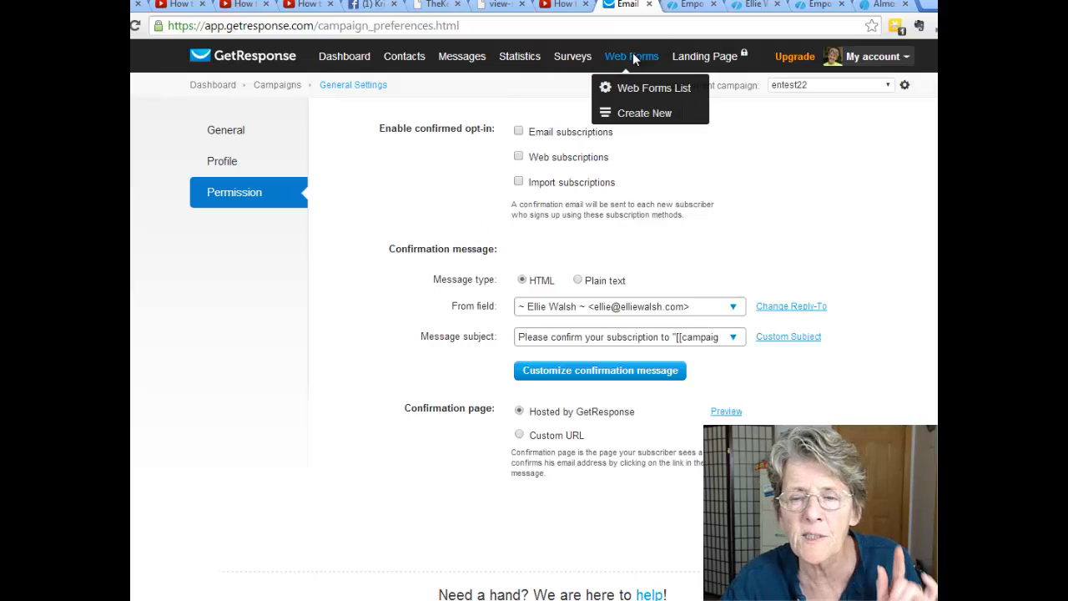
Start a new web form and look at the Name field's settings without changing them.
{"action": "left_click", "coordinate": [640, 117]}
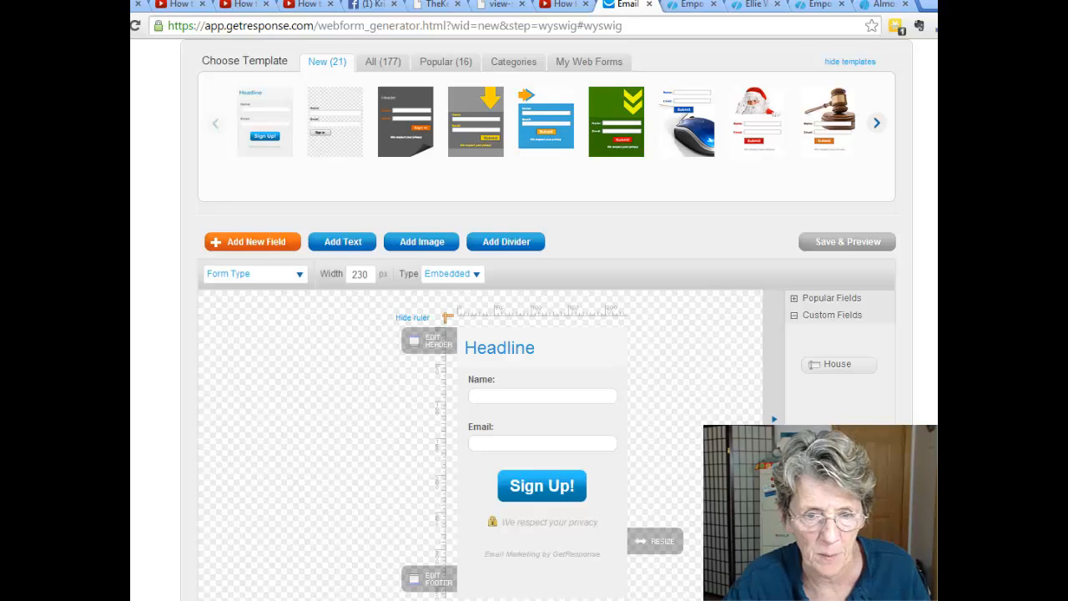
{"action": "scroll", "coordinate": [546, 317], "scroll_direction": "down", "scroll_amount": 1}
{"action": "scroll", "coordinate": [547, 317], "scroll_direction": "up", "scroll_amount": 1}
{"action": "scroll", "coordinate": [546, 317], "scroll_direction": "down", "scroll_amount": 1}
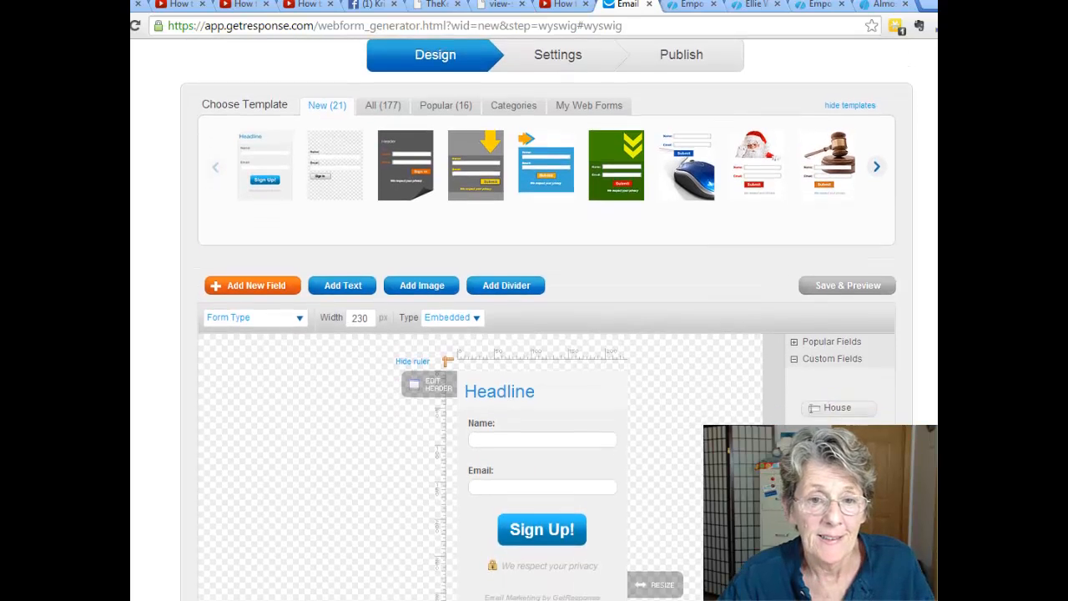
{"action": "scroll", "coordinate": [342, 275], "scroll_direction": "up", "scroll_amount": 3}
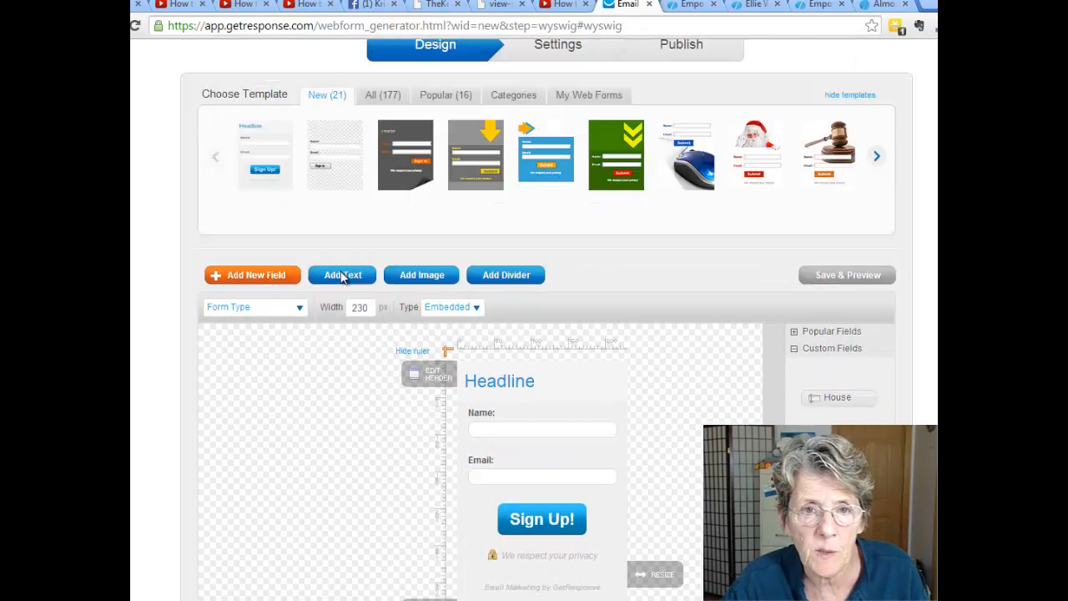
{"action": "scroll", "coordinate": [482, 375], "scroll_direction": "down", "scroll_amount": 5}
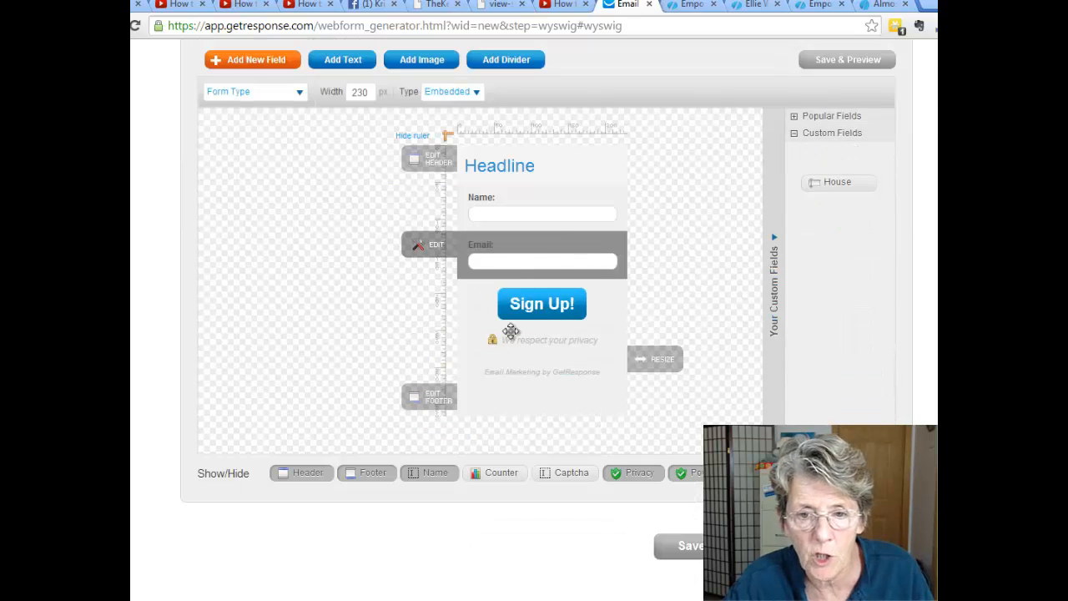
{"action": "mouse_move", "coordinate": [420, 202]}
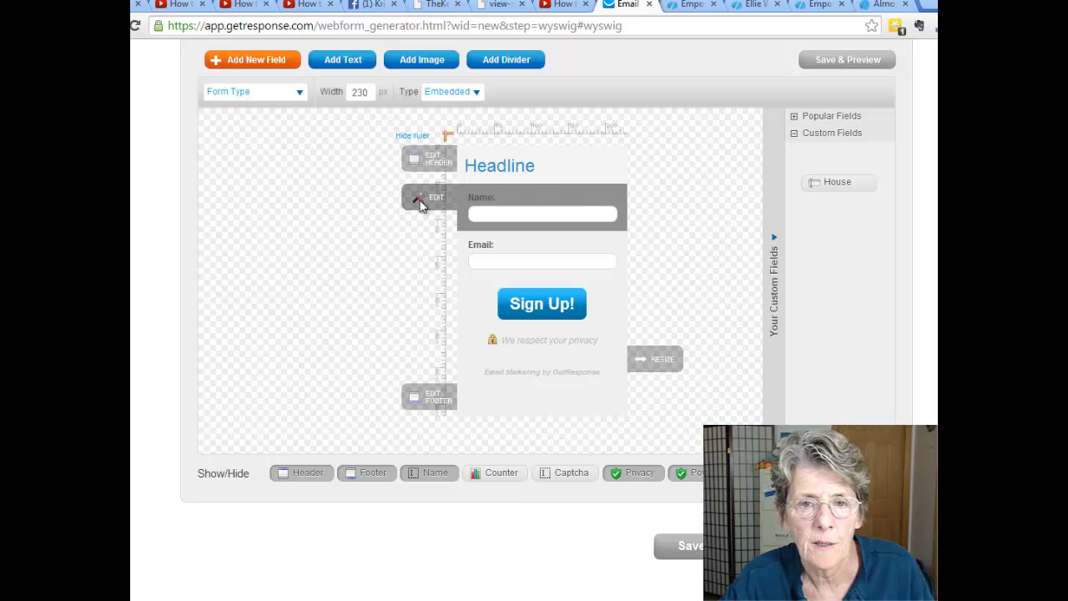
{"action": "left_click", "coordinate": [418, 202]}
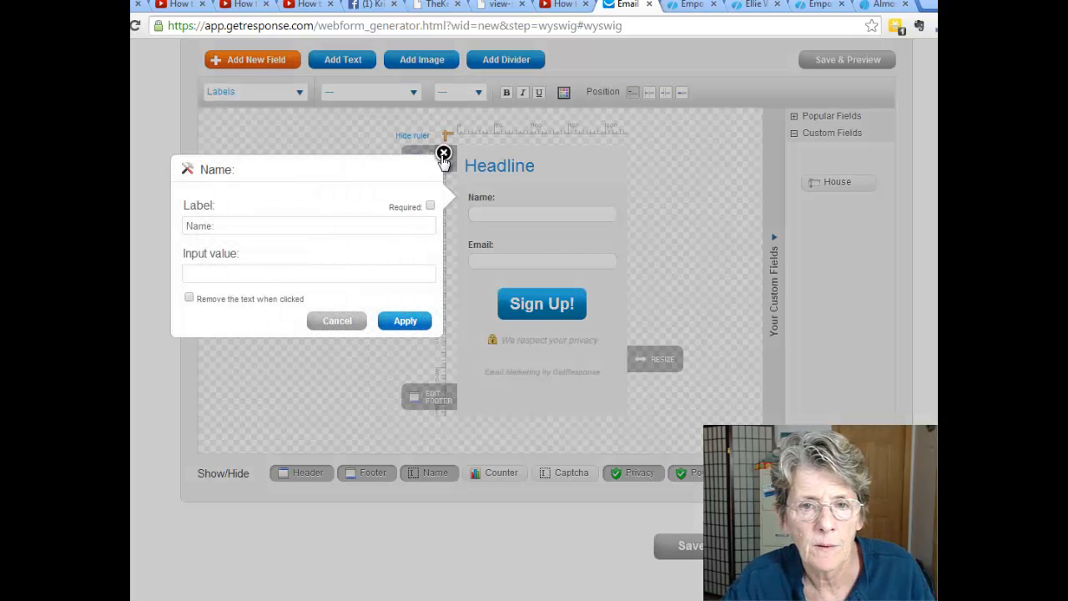
{"action": "left_click", "coordinate": [443, 152]}
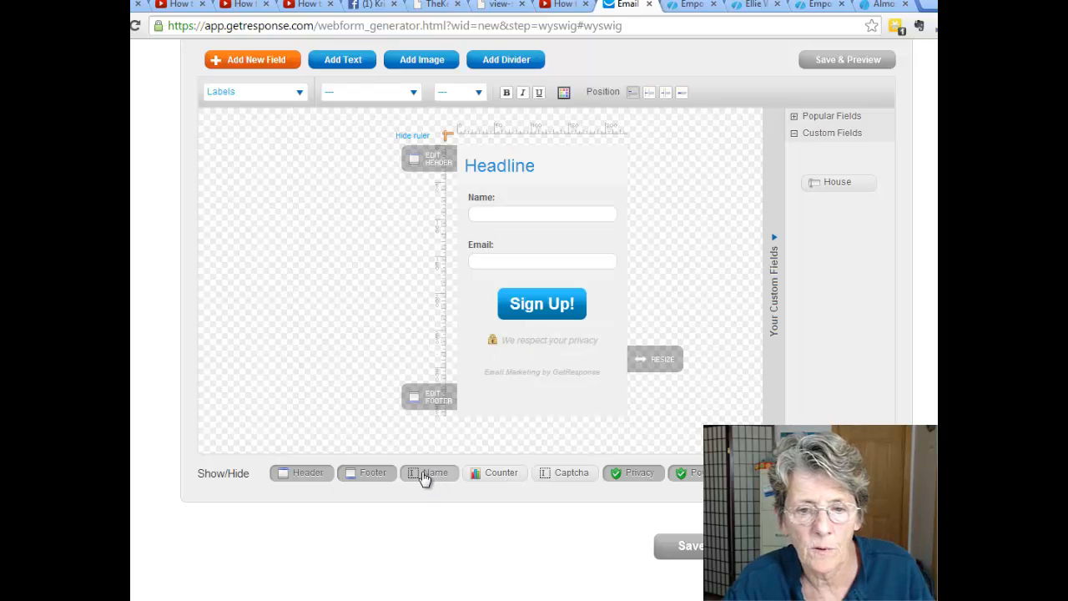
Remove the Name field, privacy line and GetResponse branding, then save and continue to Settings.
{"action": "left_click", "coordinate": [424, 477]}
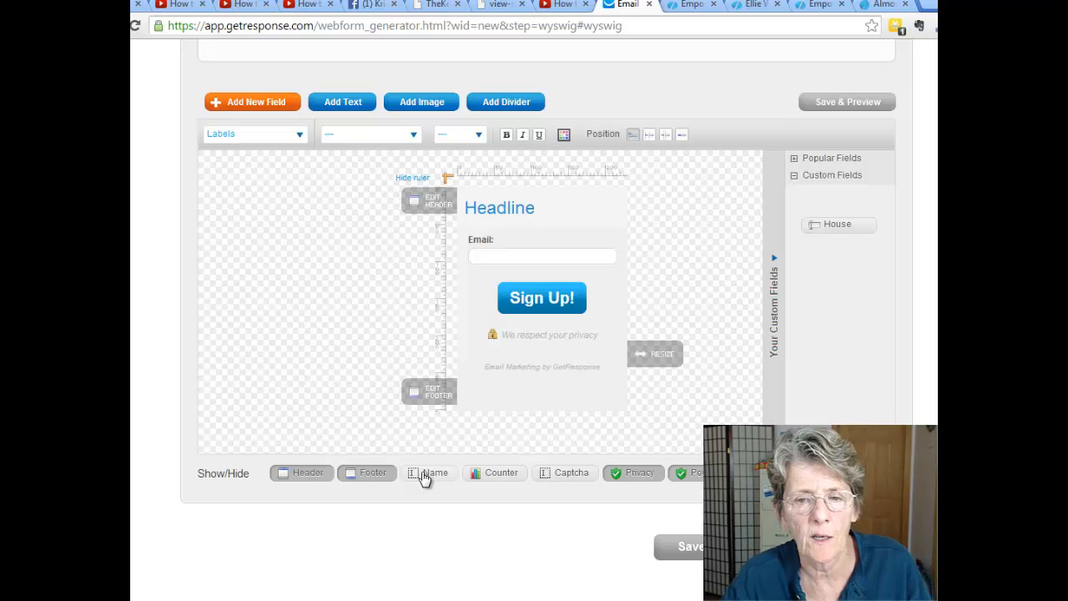
{"action": "left_click", "coordinate": [635, 475]}
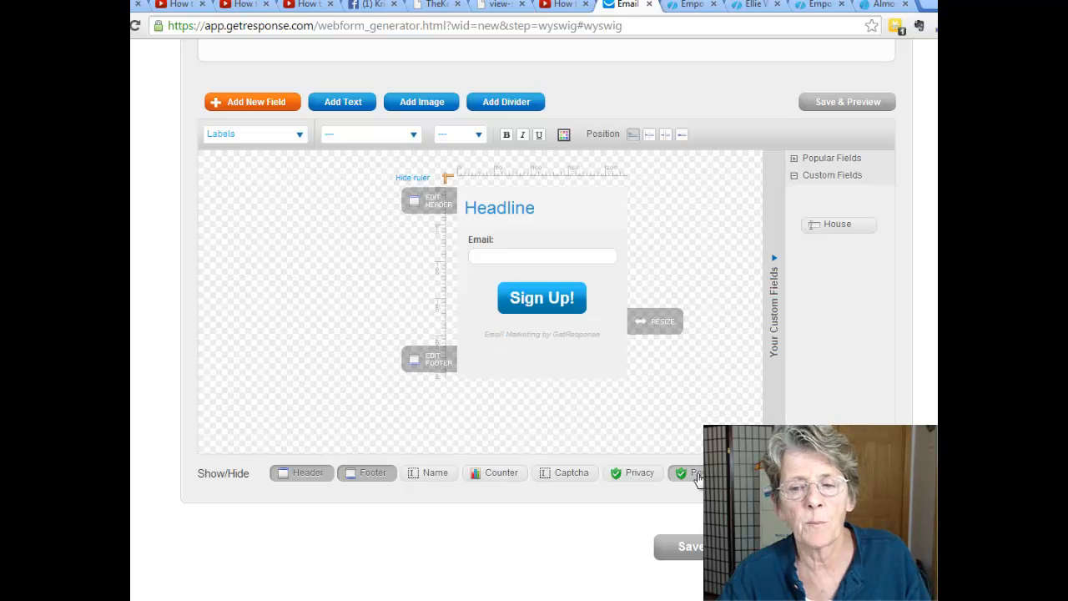
{"action": "left_click", "coordinate": [696, 476]}
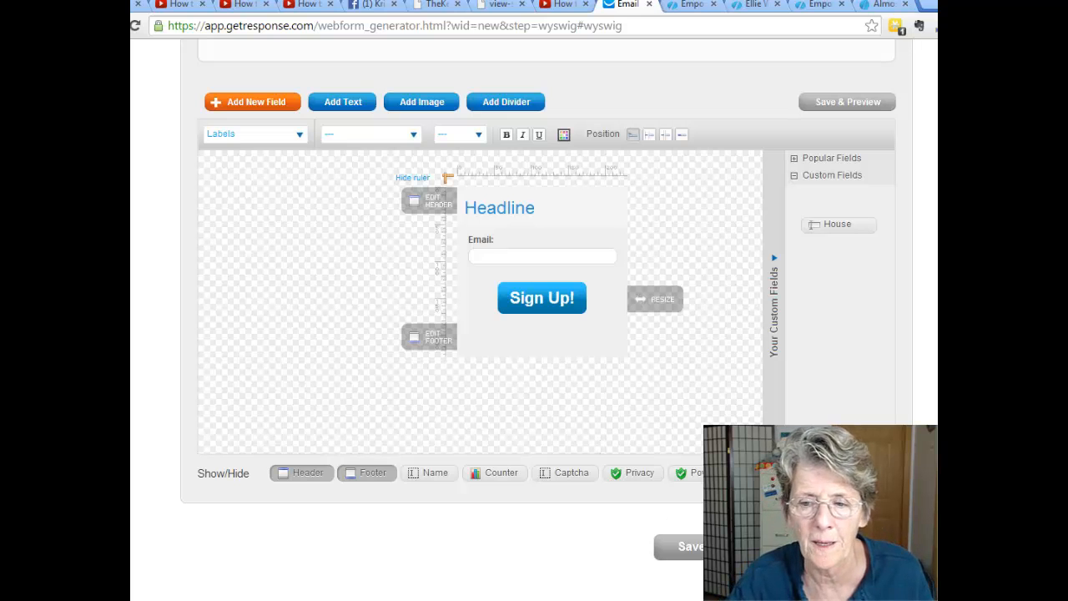
{"action": "left_click", "coordinate": [728, 547]}
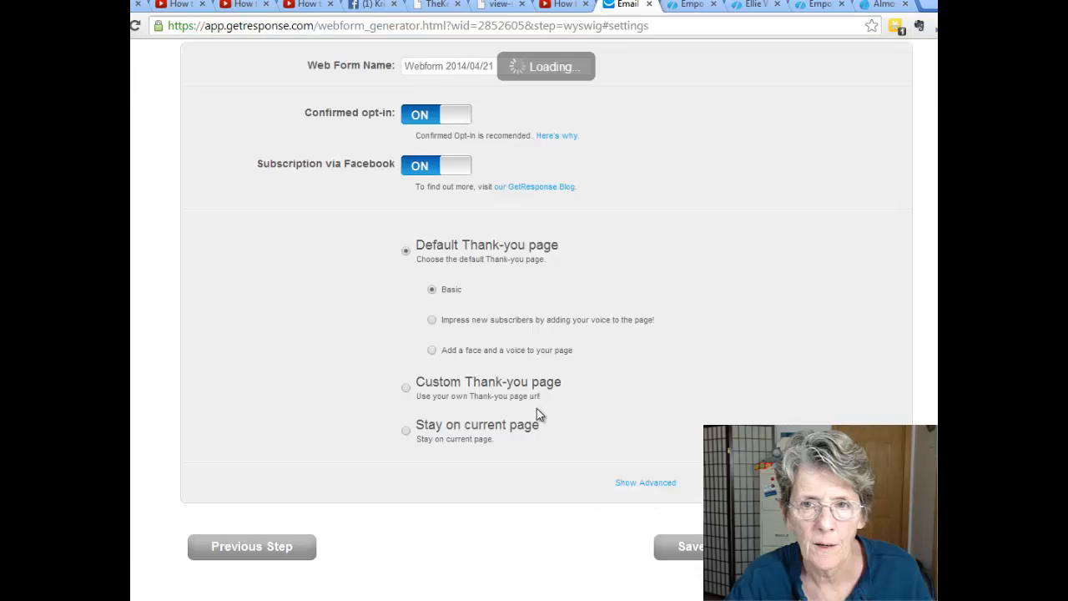
Start renaming the web form to 'en', choose a Custom thank-you page, and switch to Empower Network.
{"action": "left_click", "coordinate": [459, 68]}
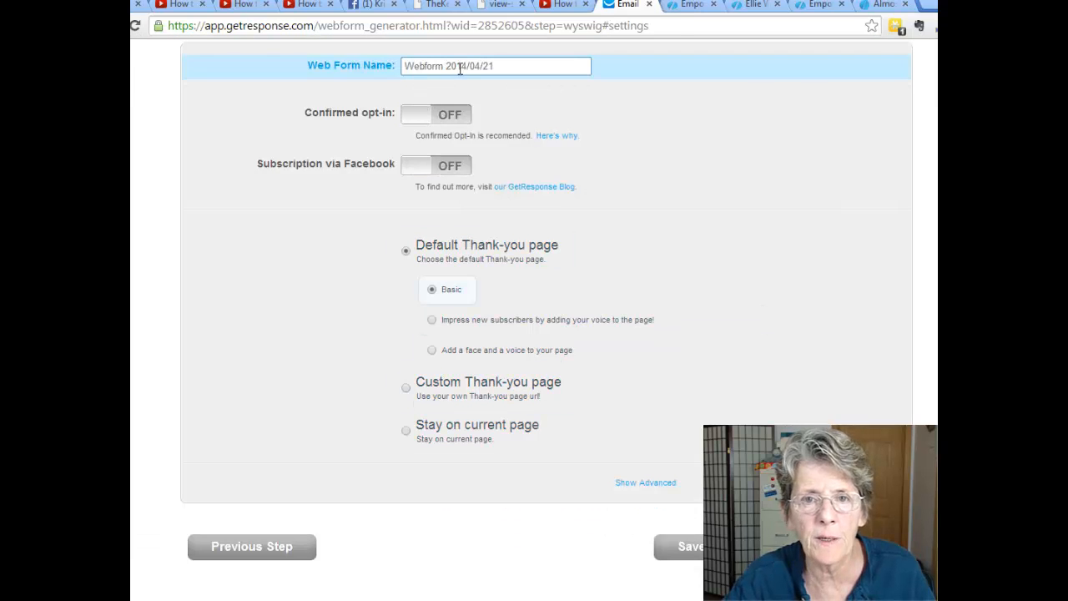
{"action": "left_click_drag", "start_coordinate": [494, 66], "coordinate": [358, 65]}
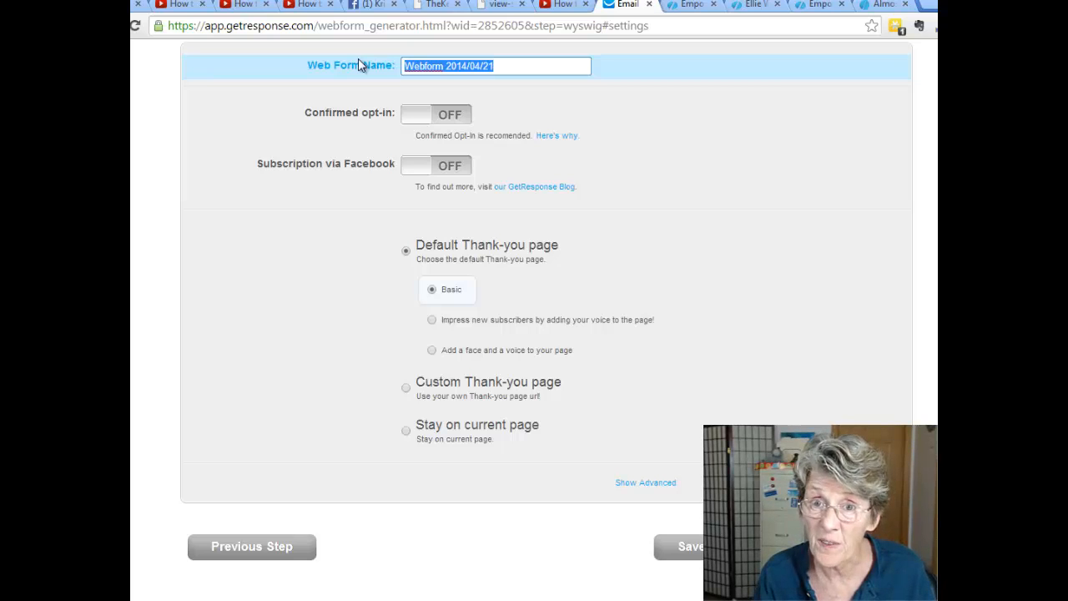
{"action": "type", "text": "entest22"}
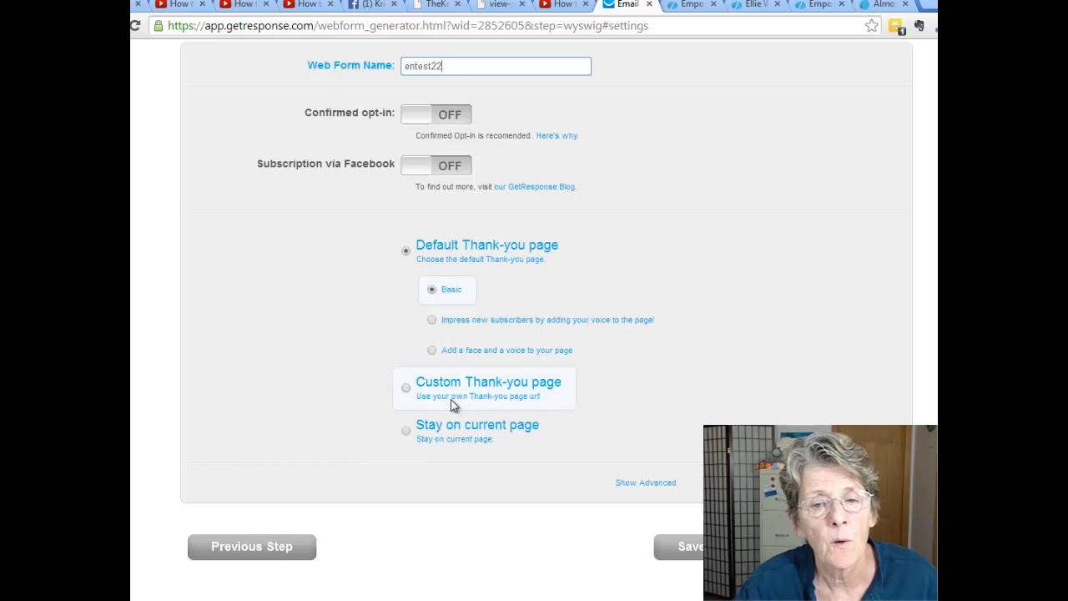
{"action": "left_click", "coordinate": [406, 388]}
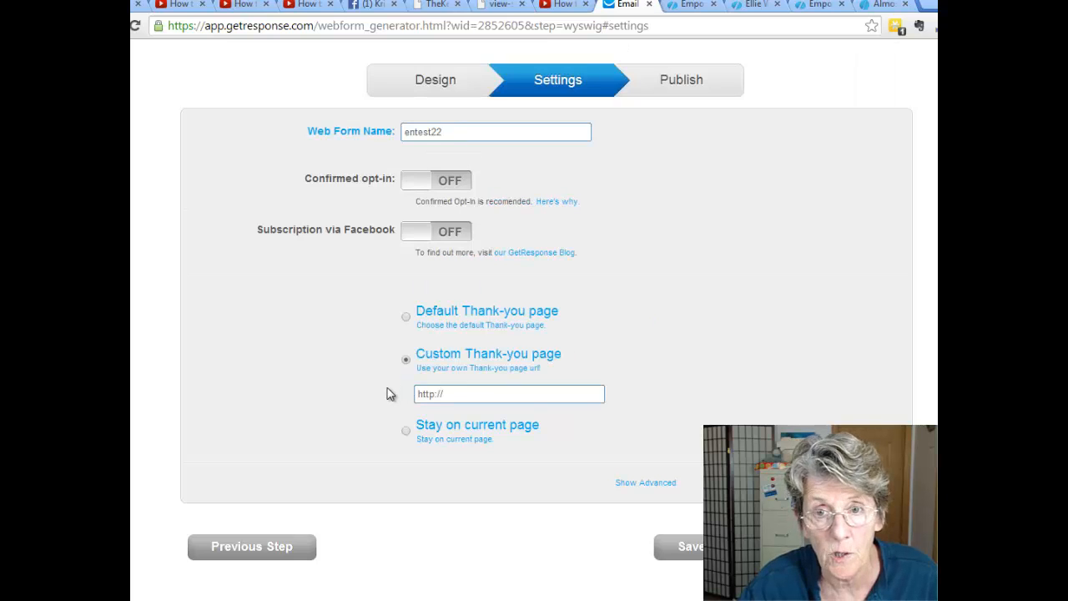
{"action": "left_click", "coordinate": [690, 6]}
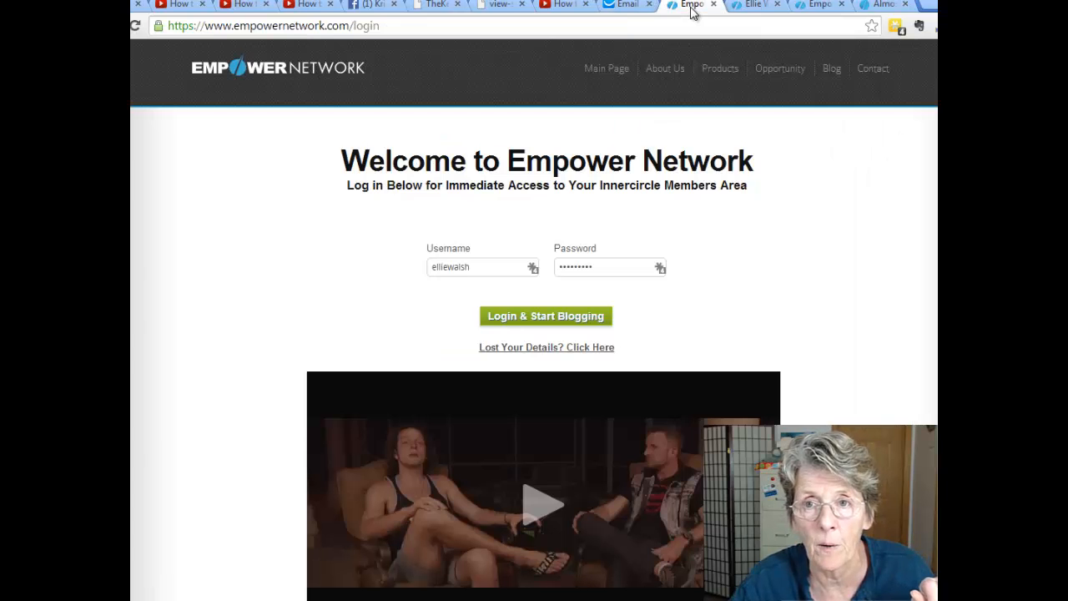
Log in to Empower Network and go via My Business to Promotion Funnels.
{"action": "left_click", "coordinate": [538, 316]}
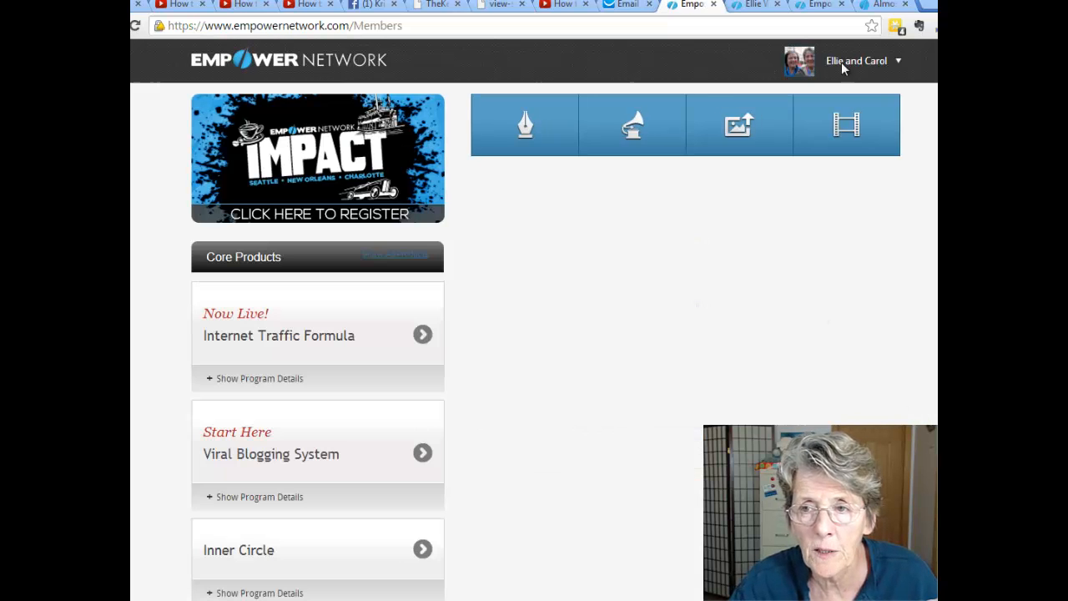
{"action": "mouse_move", "coordinate": [896, 70]}
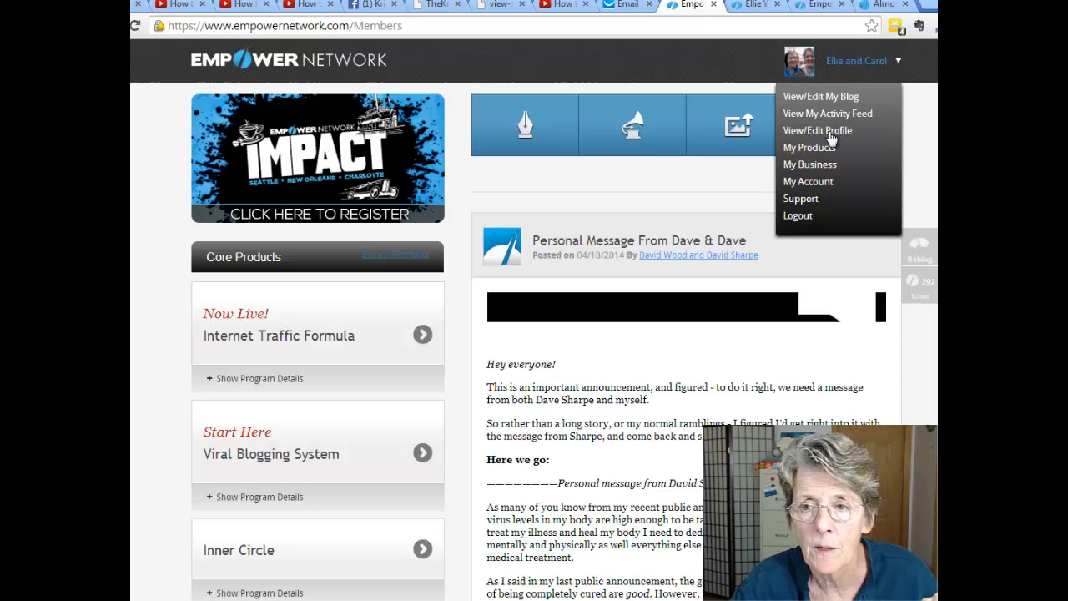
{"action": "left_click", "coordinate": [814, 169]}
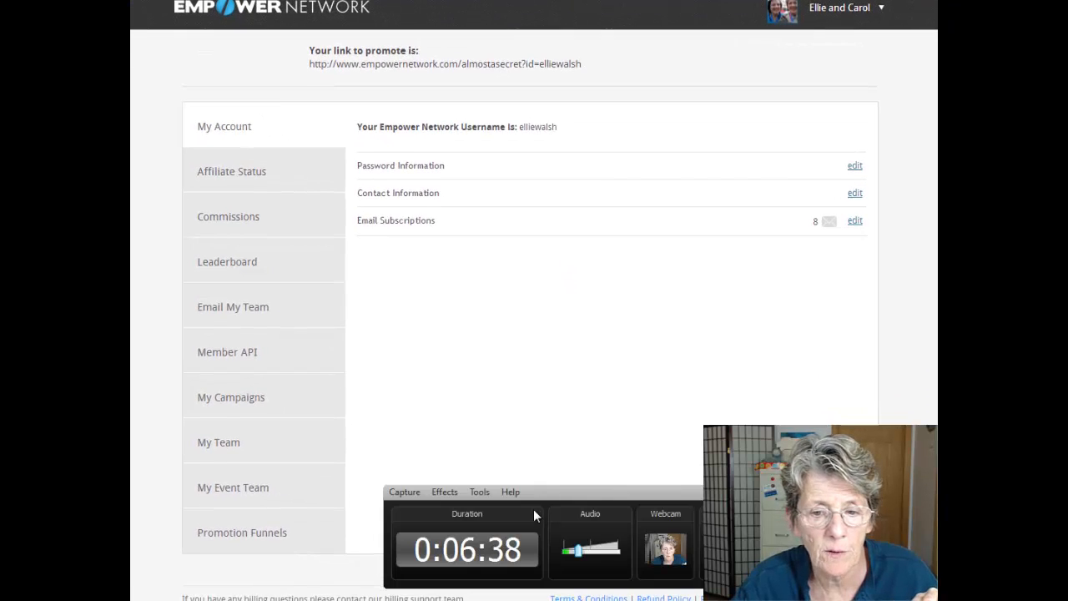
{"action": "left_click", "coordinate": [240, 541]}
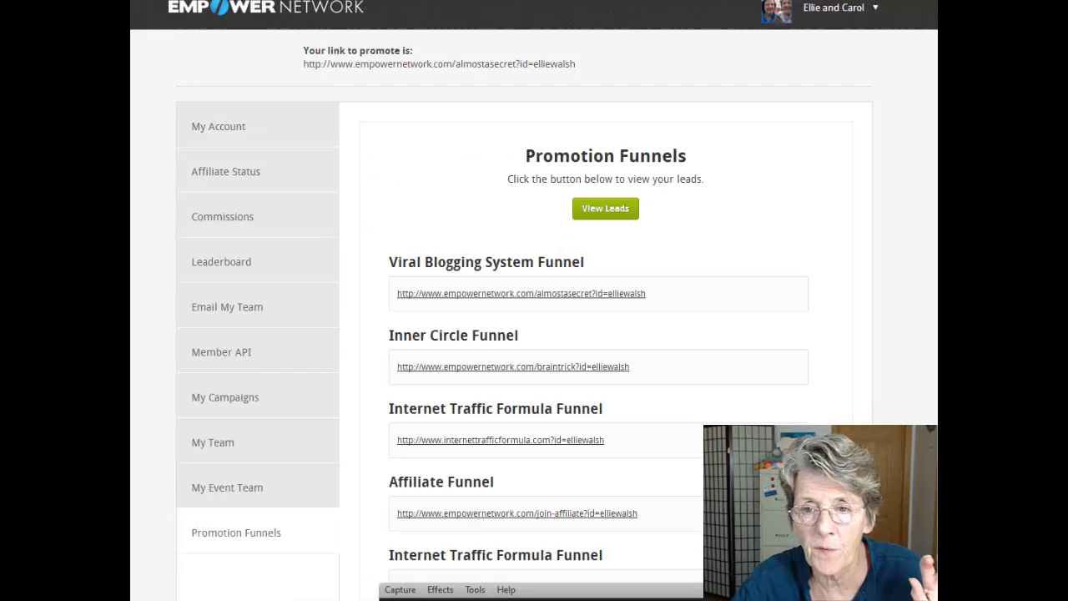
Find and select the Viral Blogging System thank-you URL under Add Your GetResponse Lists, then bring up a blank Notepad.
{"action": "scroll", "coordinate": [534, 301], "scroll_direction": "down", "scroll_amount": 6}
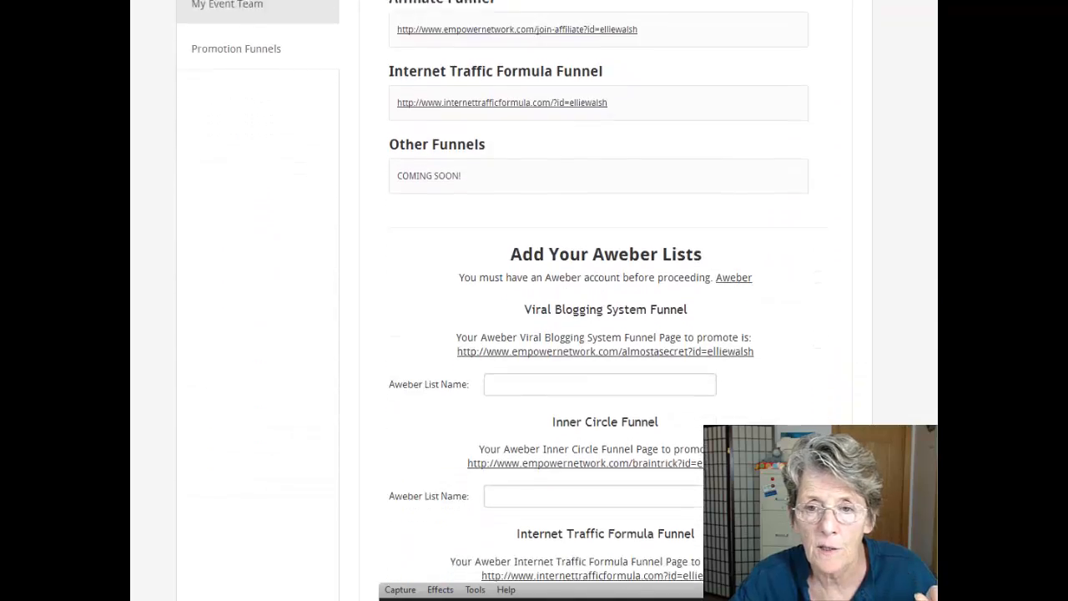
{"action": "scroll", "coordinate": [596, 300], "scroll_direction": "down", "scroll_amount": 6}
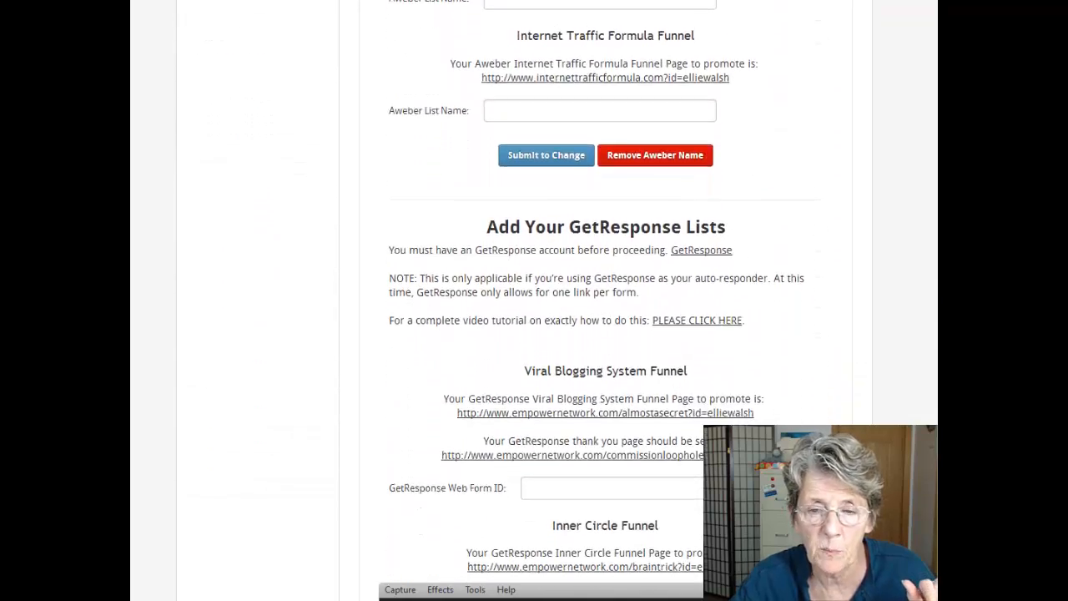
{"action": "scroll", "coordinate": [643, 225], "scroll_direction": "up", "scroll_amount": 5}
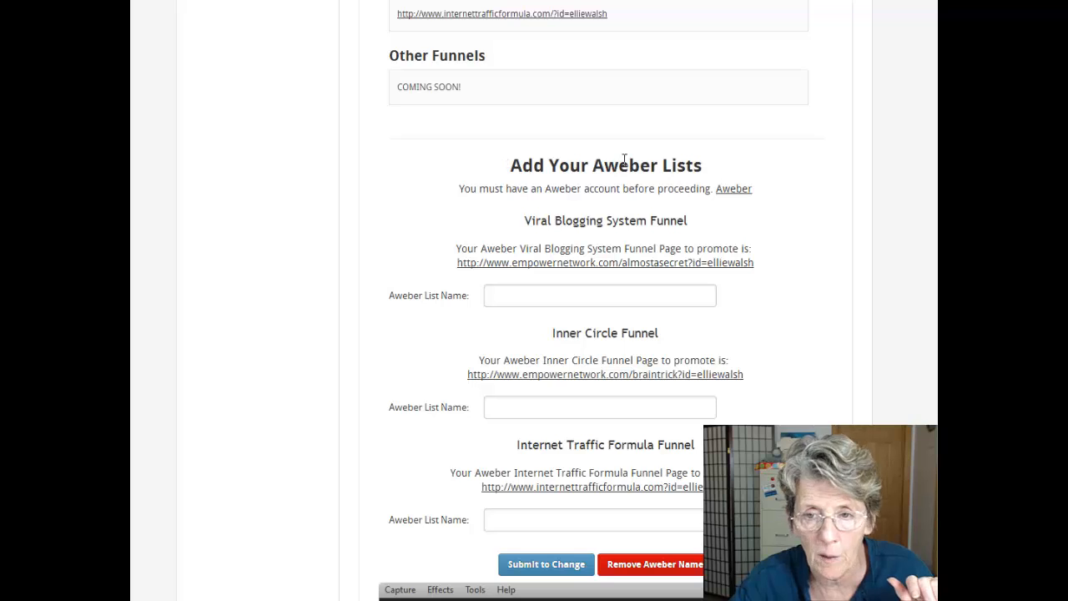
{"action": "scroll", "coordinate": [634, 142], "scroll_direction": "down", "scroll_amount": 6}
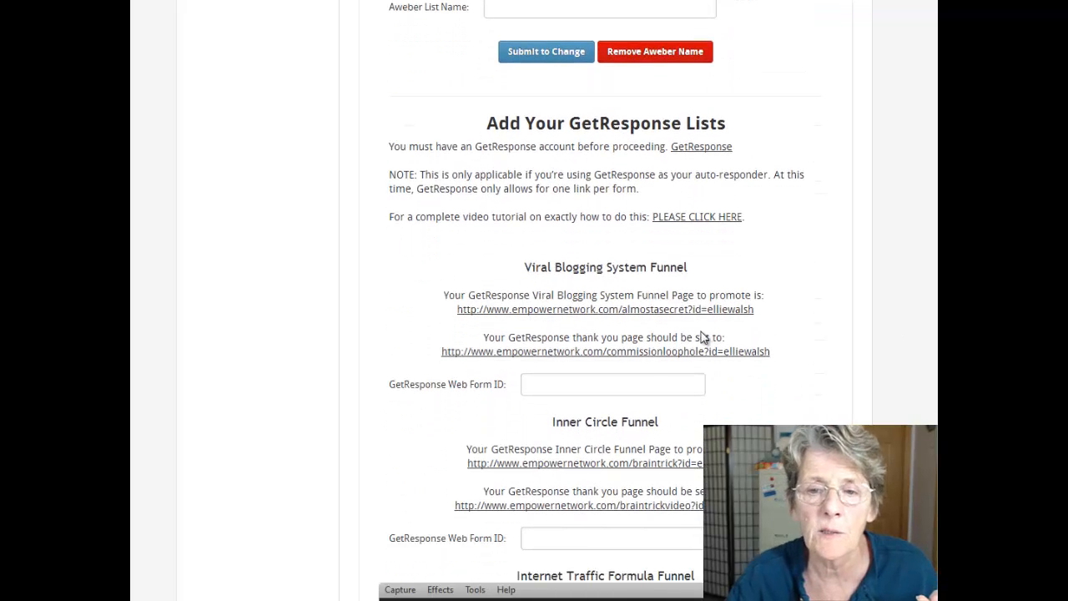
{"action": "scroll", "coordinate": [826, 419], "scroll_direction": "down", "scroll_amount": 1}
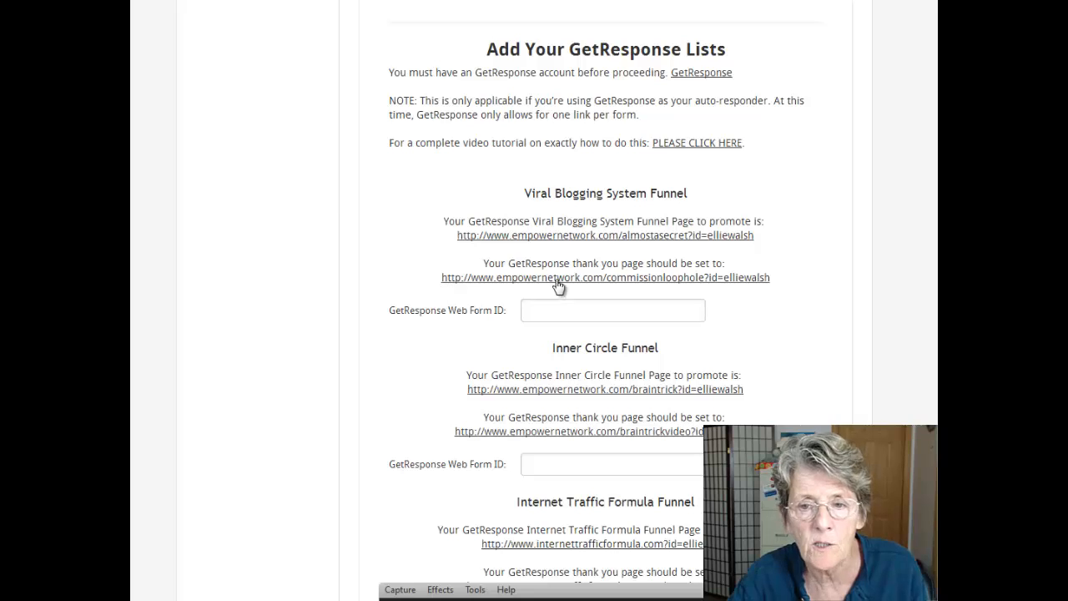
{"action": "left_click", "coordinate": [472, 281]}
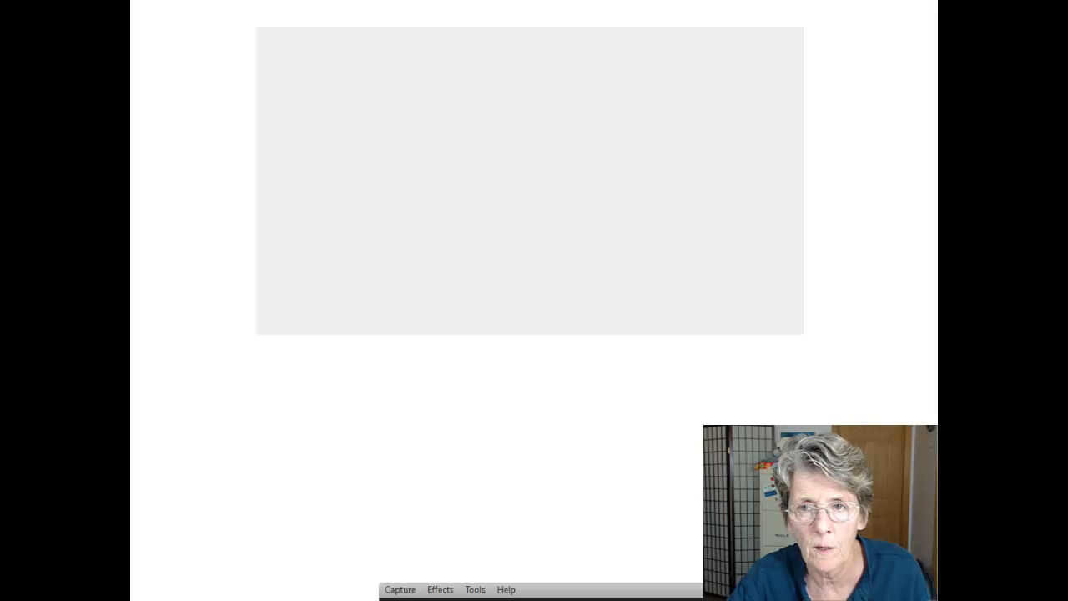
{"action": "key", "text": "ctrl+w"}
{"action": "left_click_drag", "start_coordinate": [785, 284], "coordinate": [445, 284]}
{"action": "key", "text": "ctrl+c"}
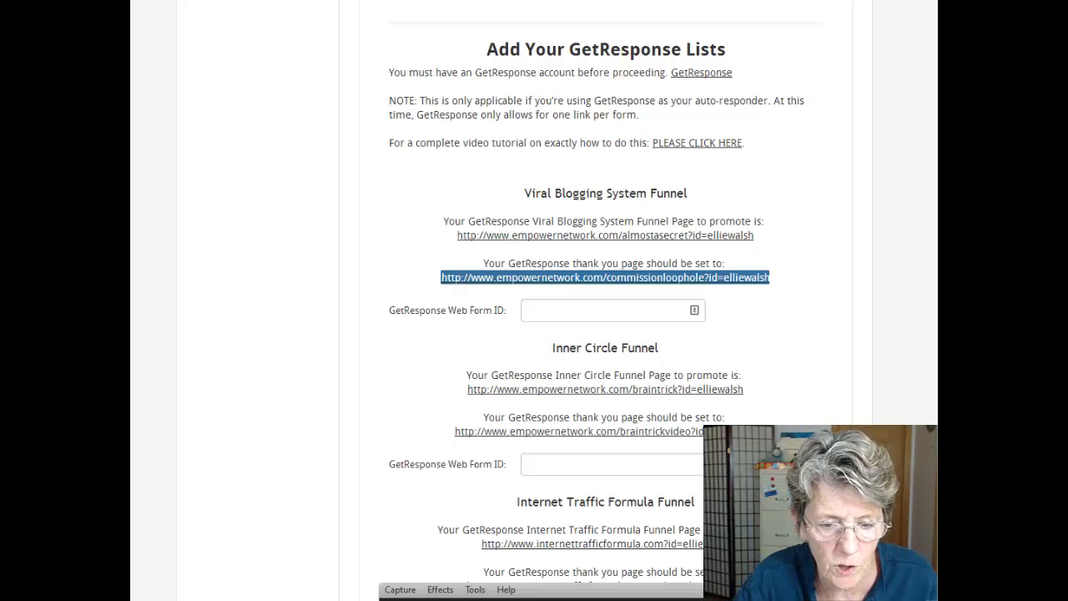
{"action": "key", "text": "alt+Tab"}
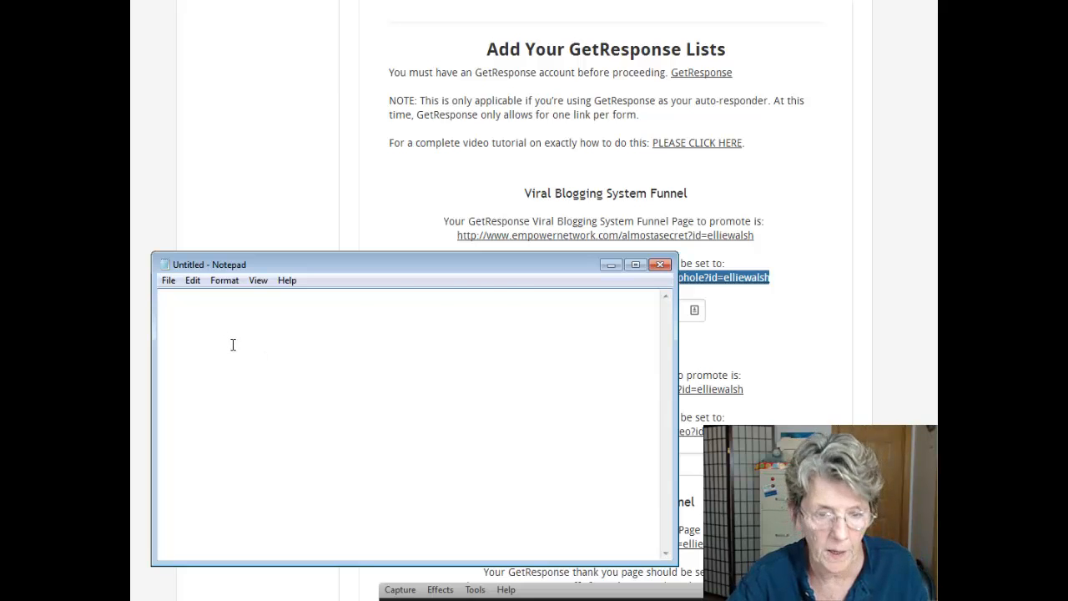
Paste the Viral Blogging System thank-you URL into Notepad and return to the entest22 form settings.
{"action": "key", "text": "ctrl+v"}
{"action": "left_click", "coordinate": [923, 190]}
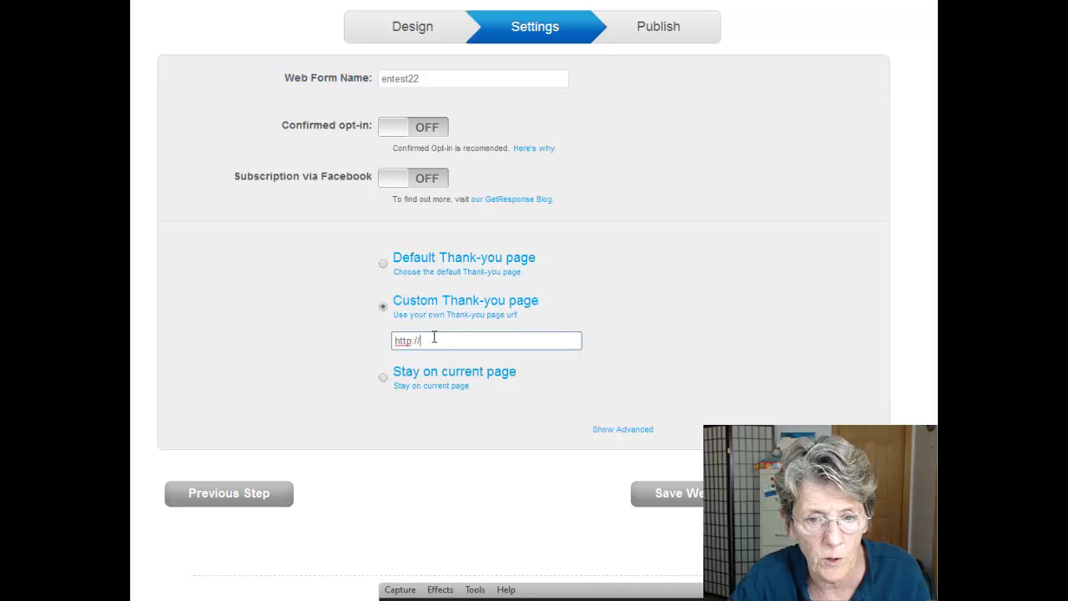
{"action": "left_click_drag", "start_coordinate": [434, 336], "coordinate": [352, 348]}
{"action": "key", "text": "ctrl+v"}
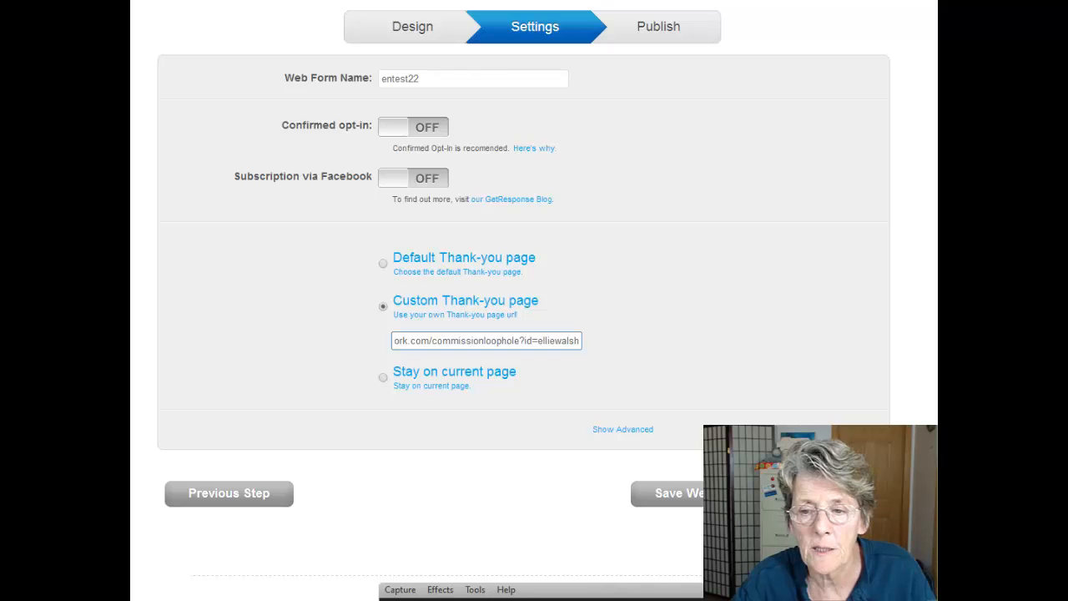
{"action": "left_click", "coordinate": [734, 493]}
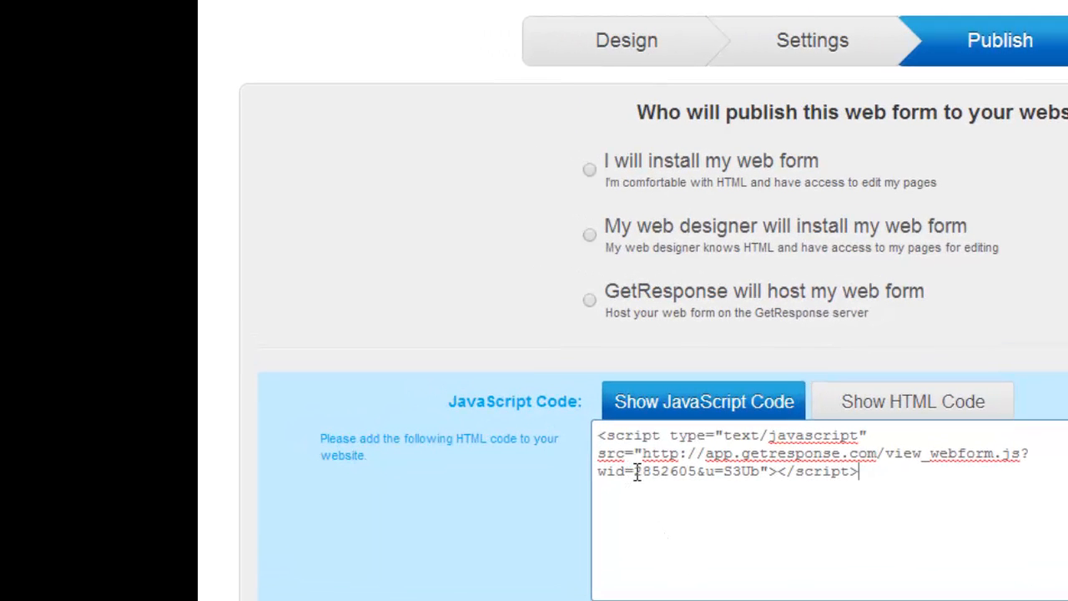
Copy form ID 2852605 from the JavaScript embed code into Notepad below the thank-you URL.
{"action": "left_click_drag", "start_coordinate": [635, 473], "coordinate": [698, 474]}
{"action": "key", "text": "ctrl+c"}
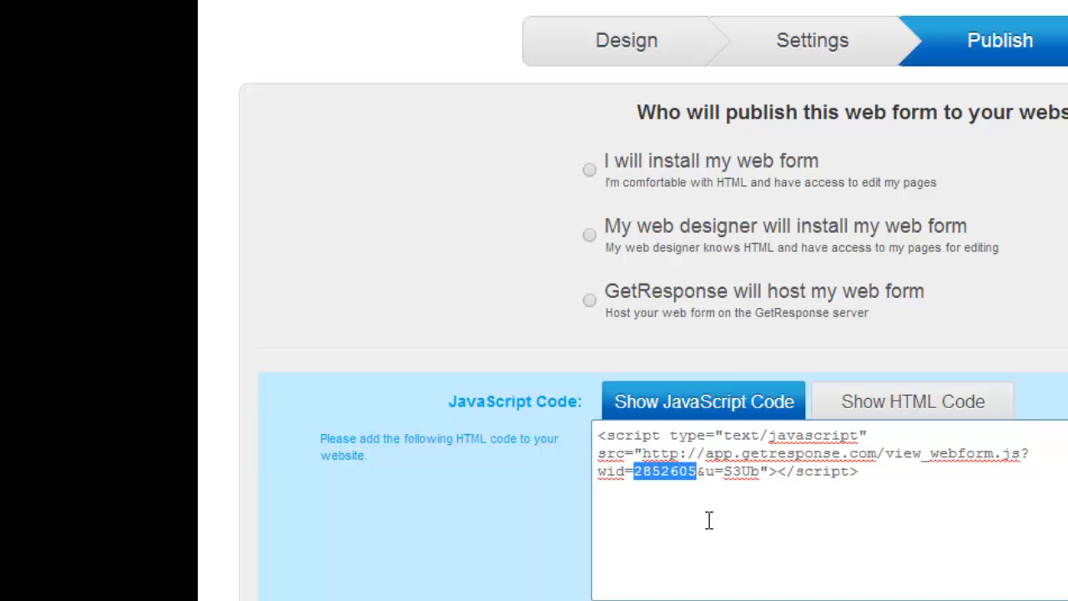
{"action": "left_click", "coordinate": [543, 599]}
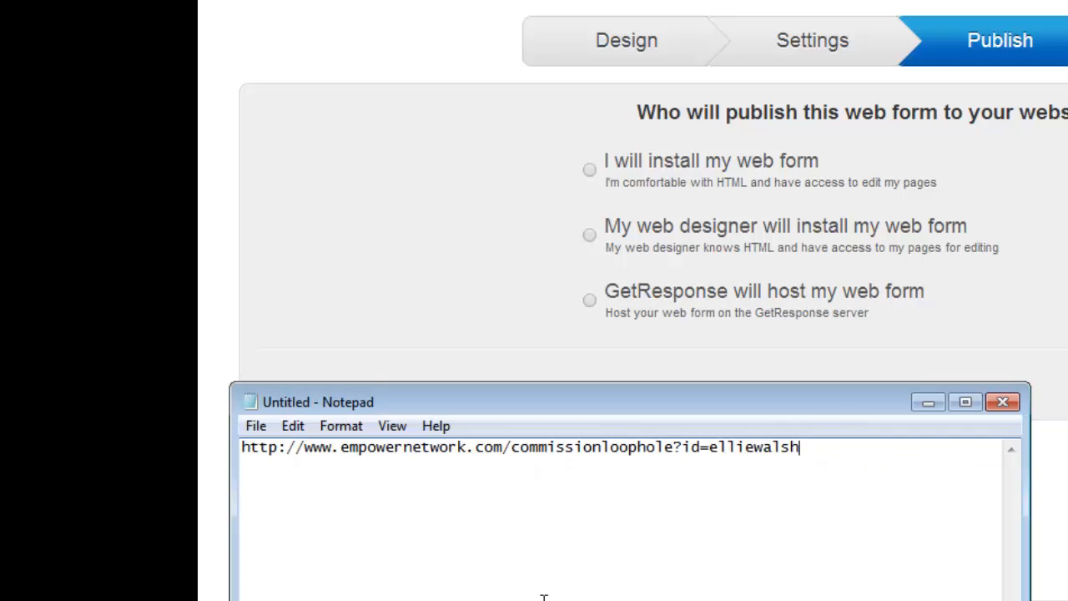
{"action": "key", "text": "Return"}
{"action": "key", "text": "Return"}
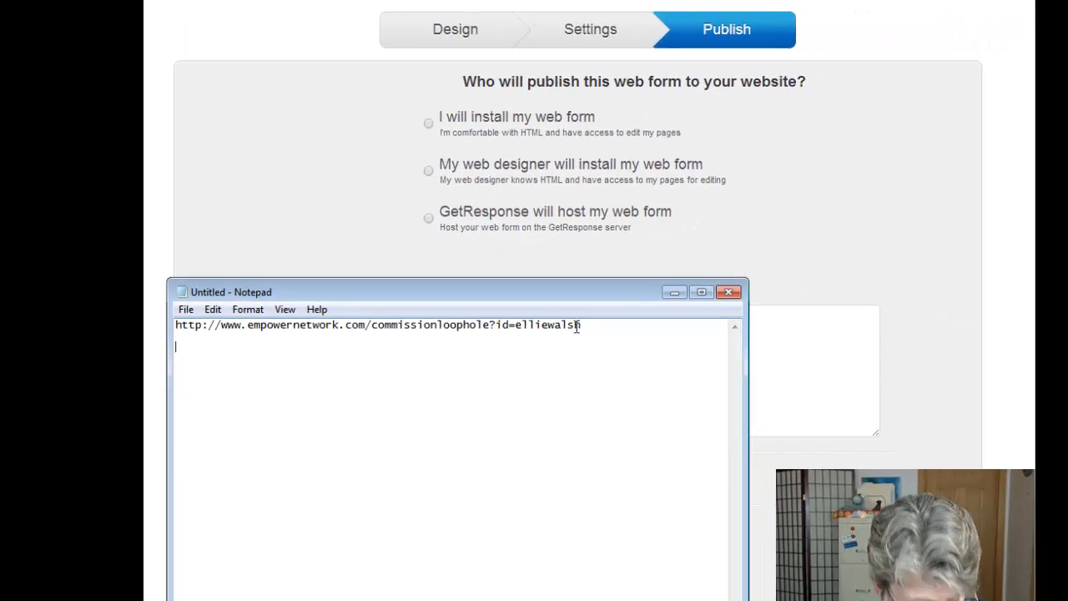
{"action": "key", "text": "ctrl+v"}
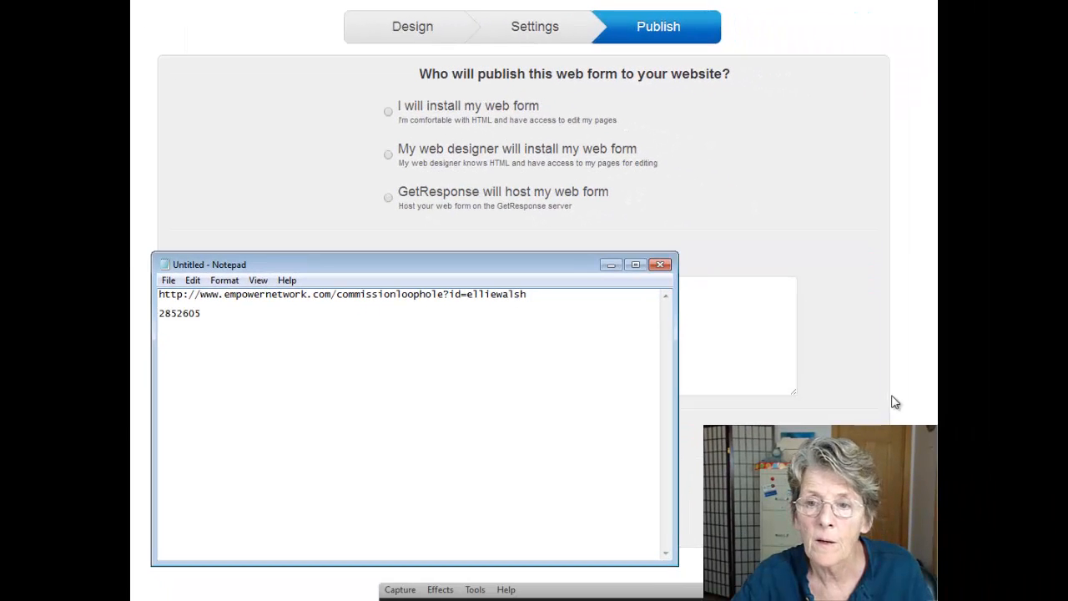
{"action": "left_click", "coordinate": [925, 401]}
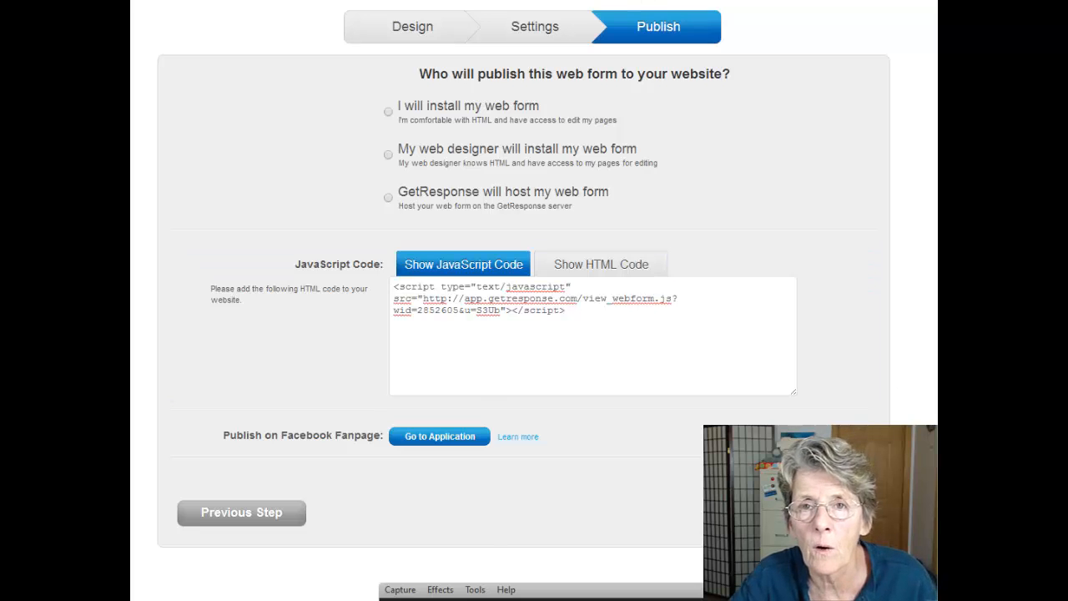
Enter 2852605 as the Viral Blogging System Funnel's GetResponse Web Form ID and submit the change.
{"action": "left_click", "coordinate": [644, 2]}
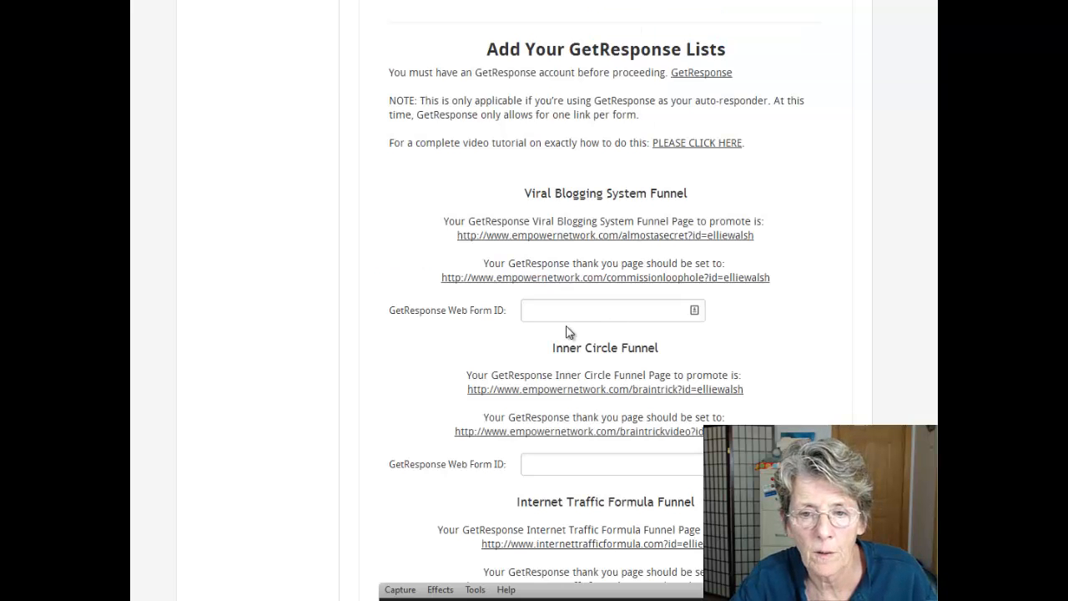
{"action": "key", "text": "alt+Tab"}
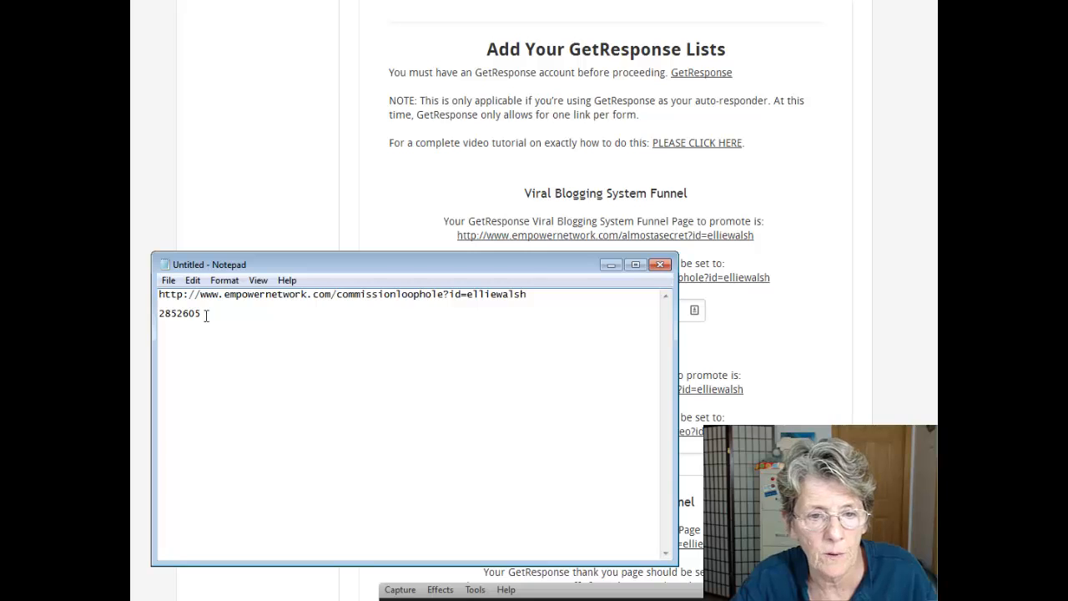
{"action": "left_click_drag", "start_coordinate": [204, 314], "coordinate": [158, 314]}
{"action": "key", "text": "ctrl+c"}
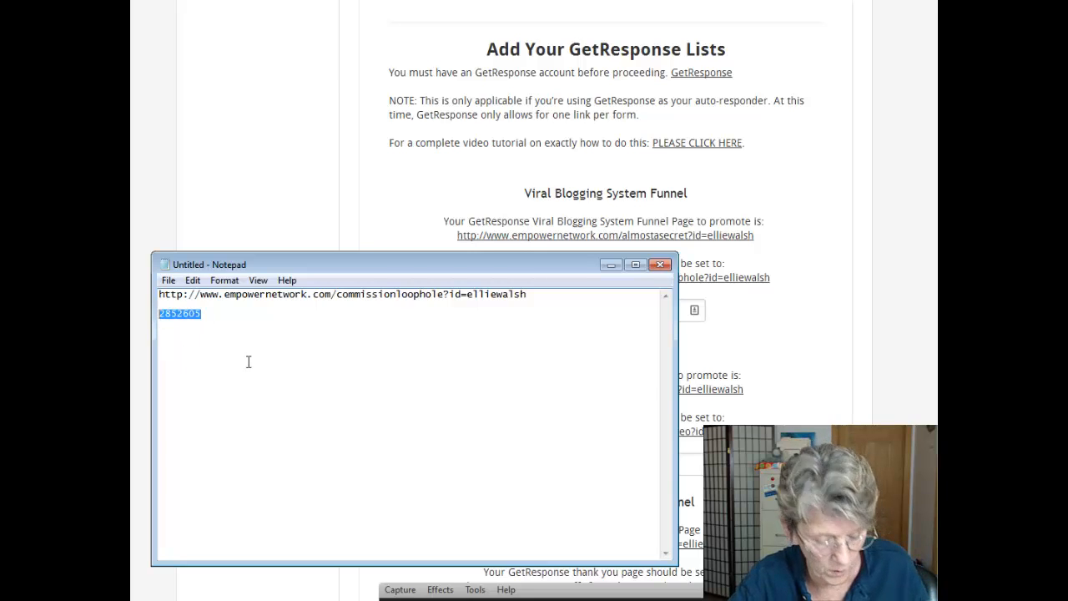
{"action": "left_click", "coordinate": [817, 346]}
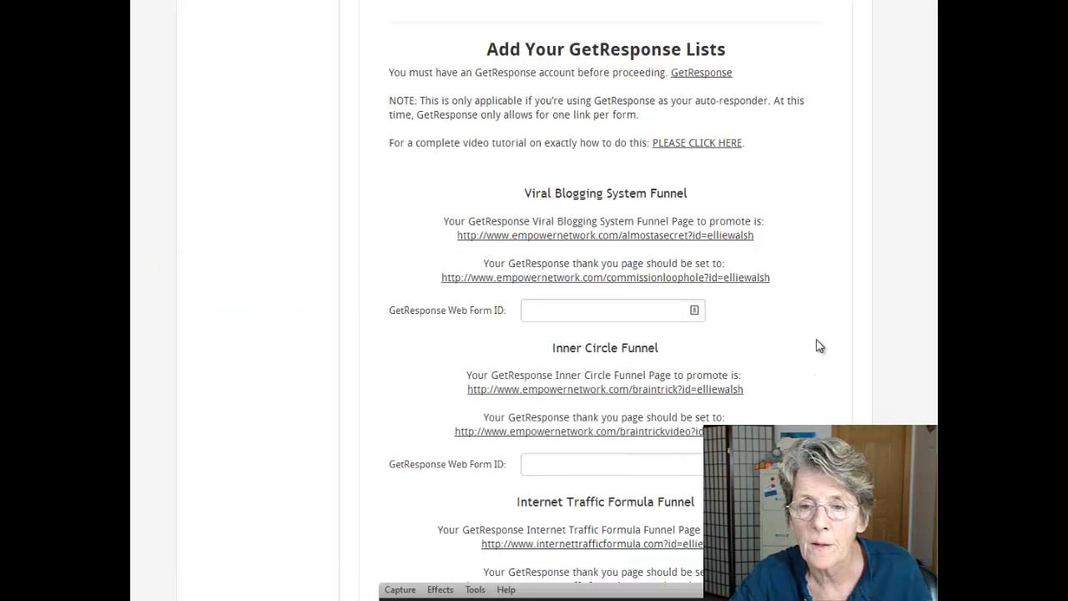
{"action": "left_click", "coordinate": [569, 311]}
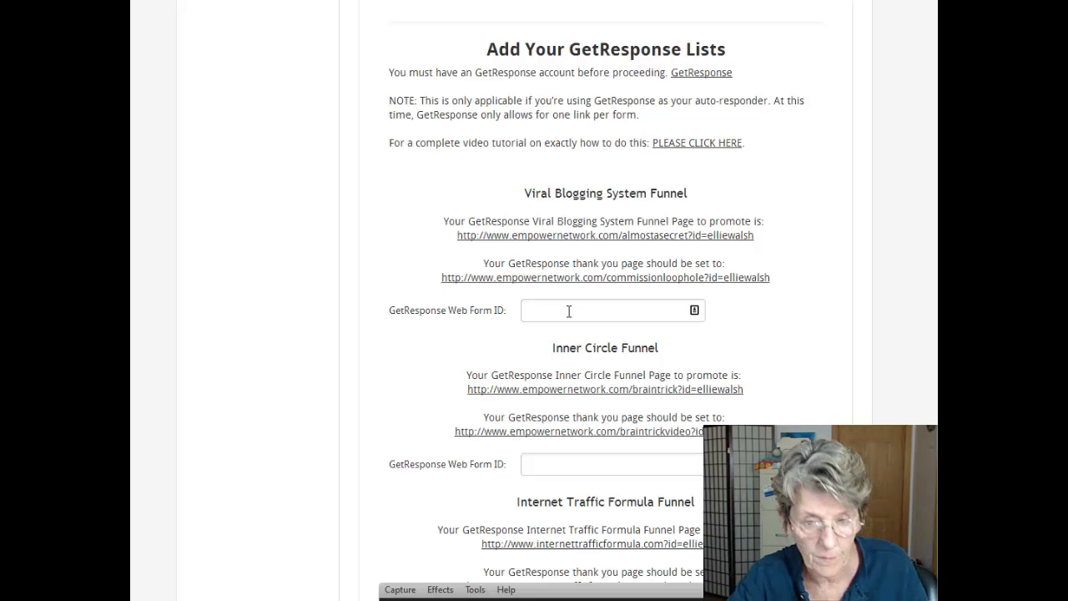
{"action": "key", "text": "ctrl+v"}
{"action": "scroll", "coordinate": [573, 317], "scroll_direction": "down", "scroll_amount": 2}
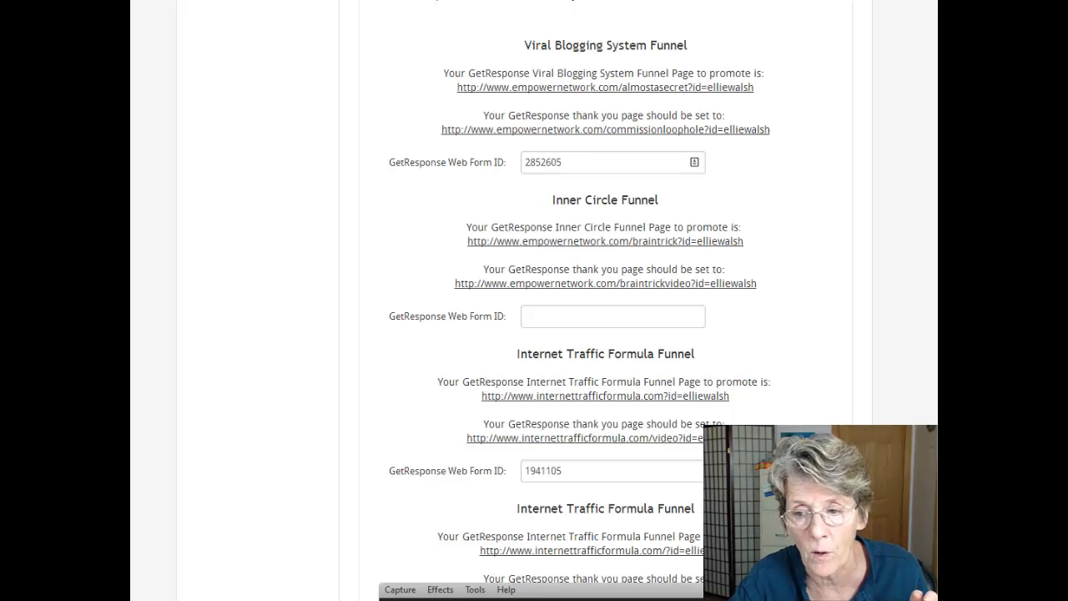
{"action": "scroll", "coordinate": [605, 334], "scroll_direction": "down", "scroll_amount": 2}
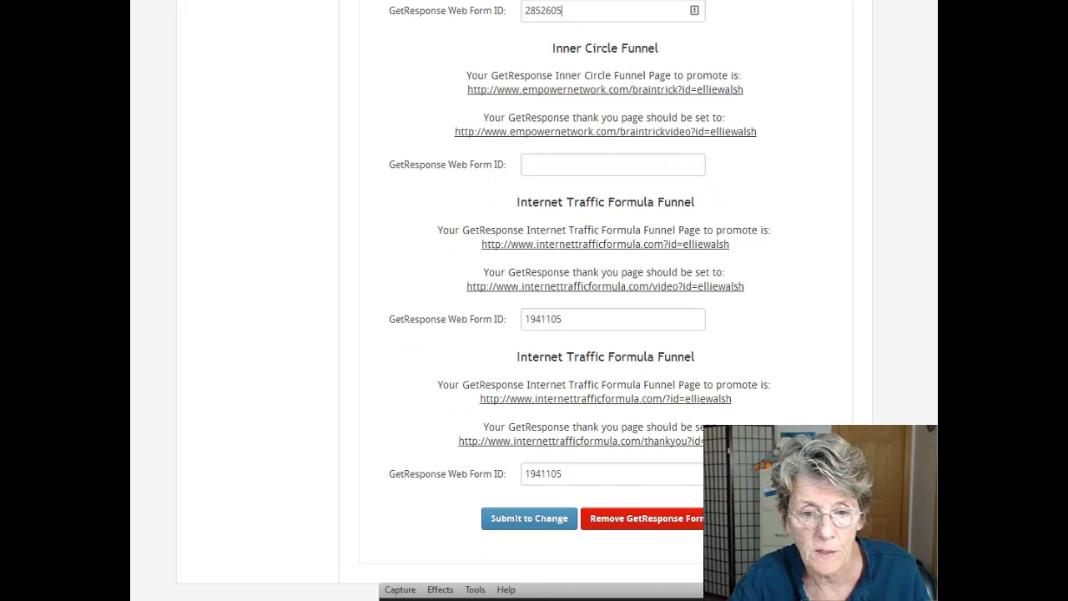
{"action": "left_click", "coordinate": [520, 522]}
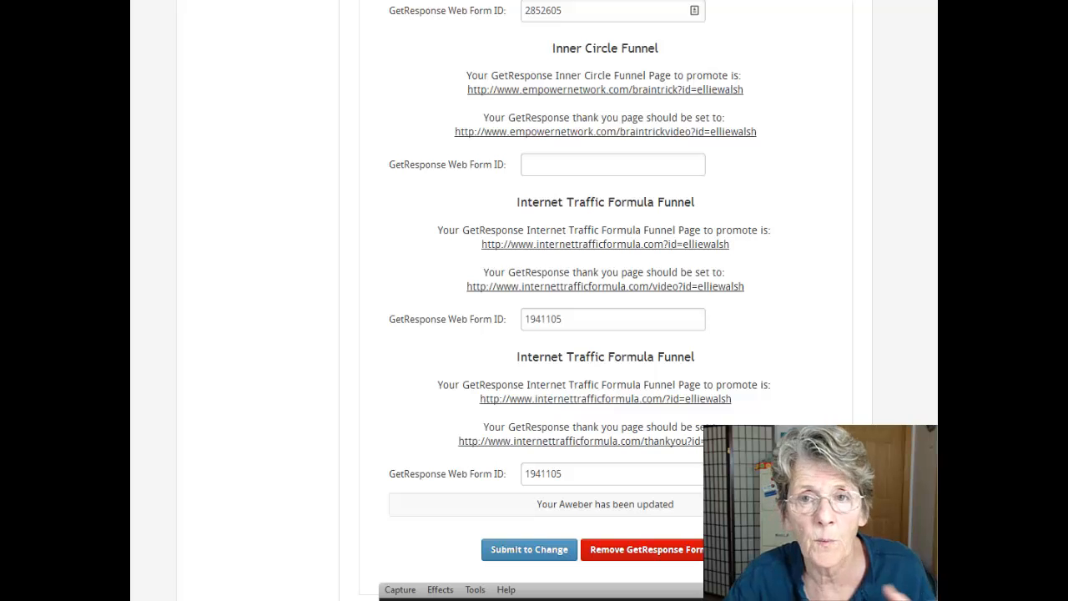
{"action": "key", "text": "ctrl+Tab"}
{"action": "key", "text": "ctrl+Tab"}
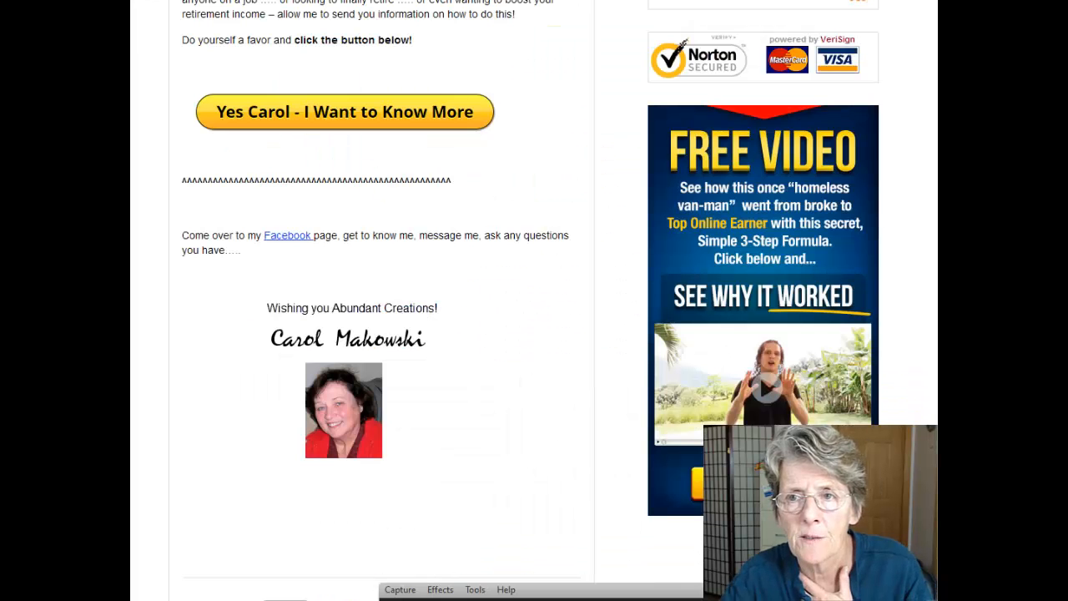
Sign up a test email address on the Free Video capture page through Get Instant Access.
{"action": "left_click", "coordinate": [782, 277]}
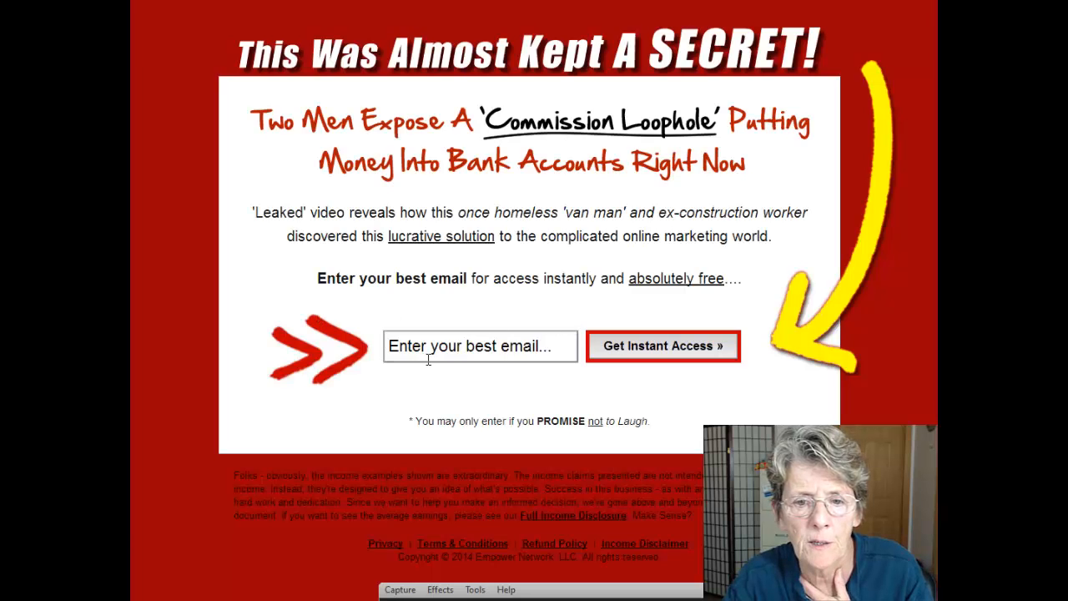
{"action": "left_click", "coordinate": [432, 351]}
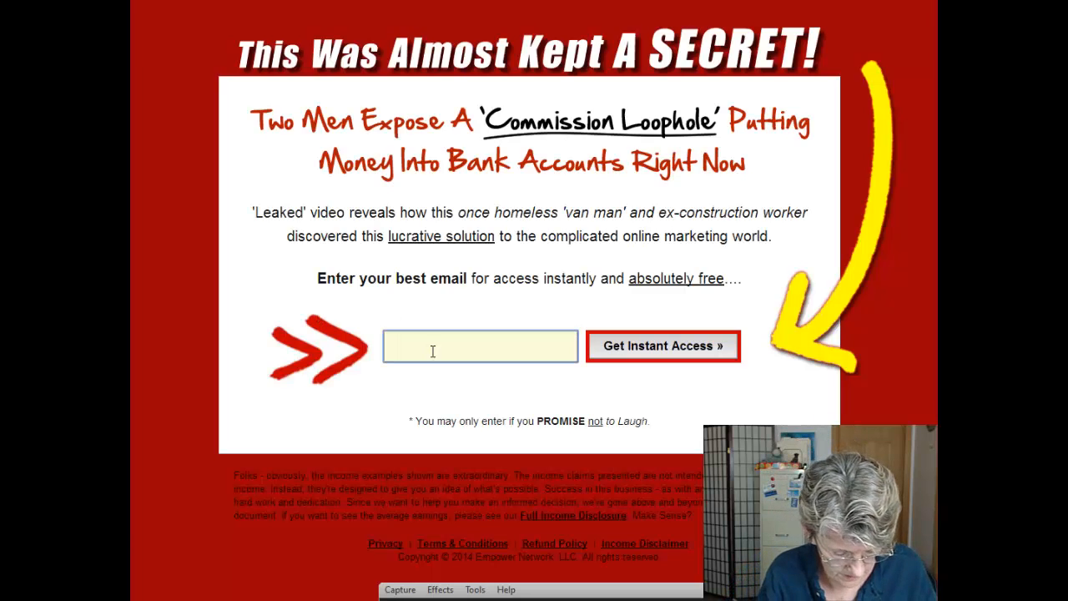
{"action": "type", "text": "El"}
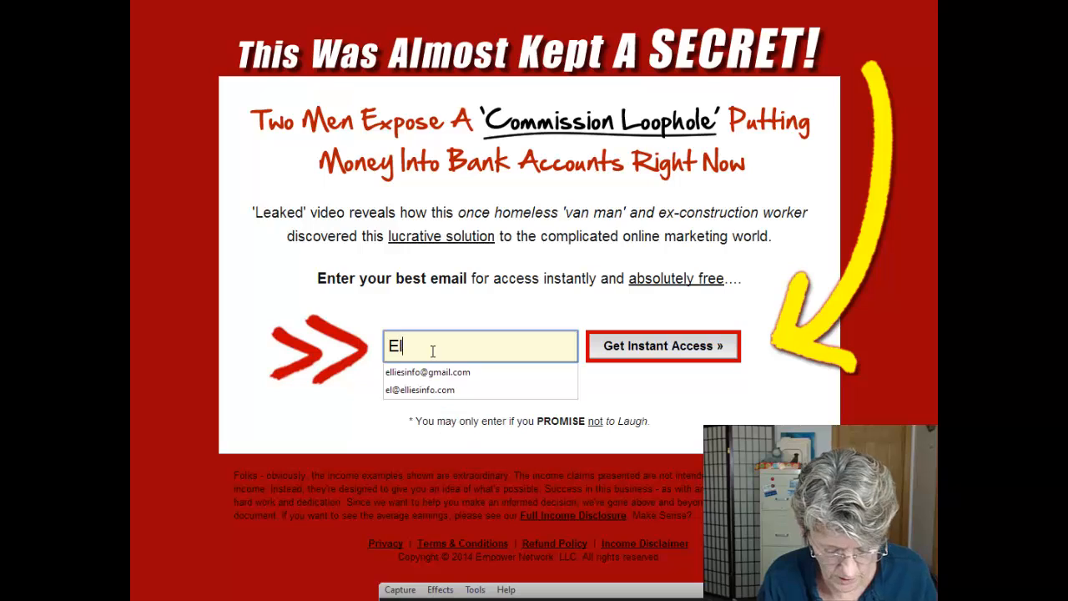
{"action": "type", "text": "lies"}
{"action": "key", "text": "BackSpace"}
{"action": "key", "text": "BackSpace"}
{"action": "key", "text": "BackSpace"}
{"action": "key", "text": "BackSpace"}
{"action": "key", "text": "BackSpace"}
{"action": "key", "text": "BackSpace"}
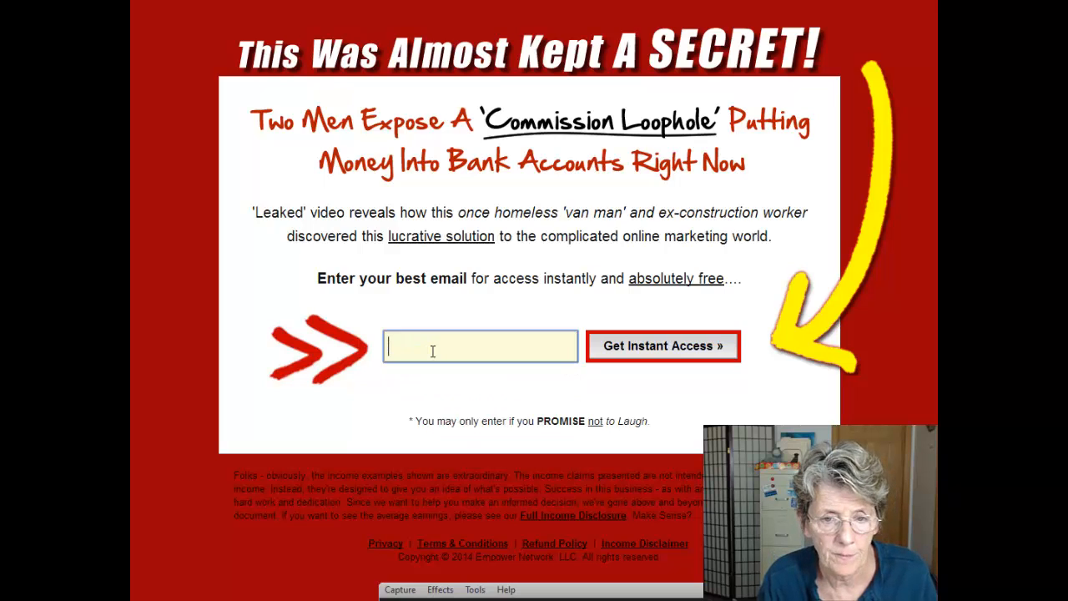
{"action": "type", "text": "el"}
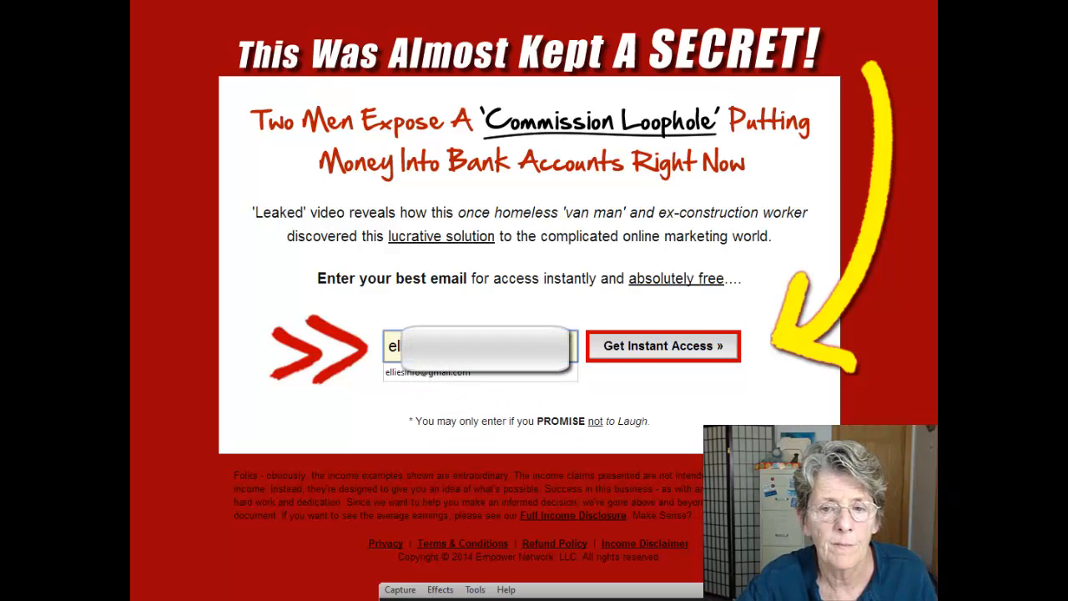
{"action": "left_click", "coordinate": [424, 374]}
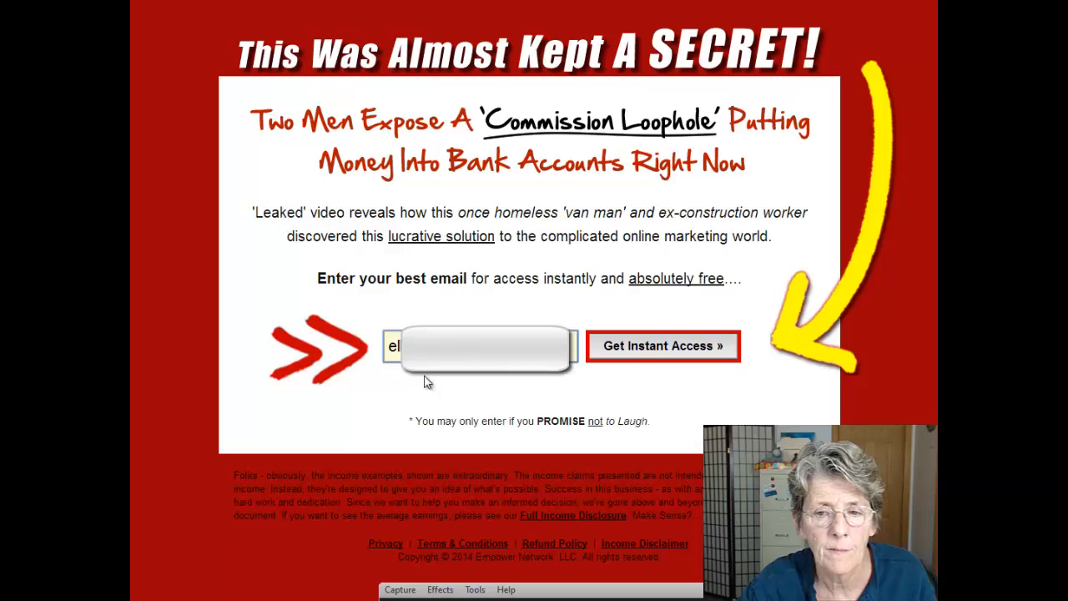
{"action": "left_click", "coordinate": [645, 351]}
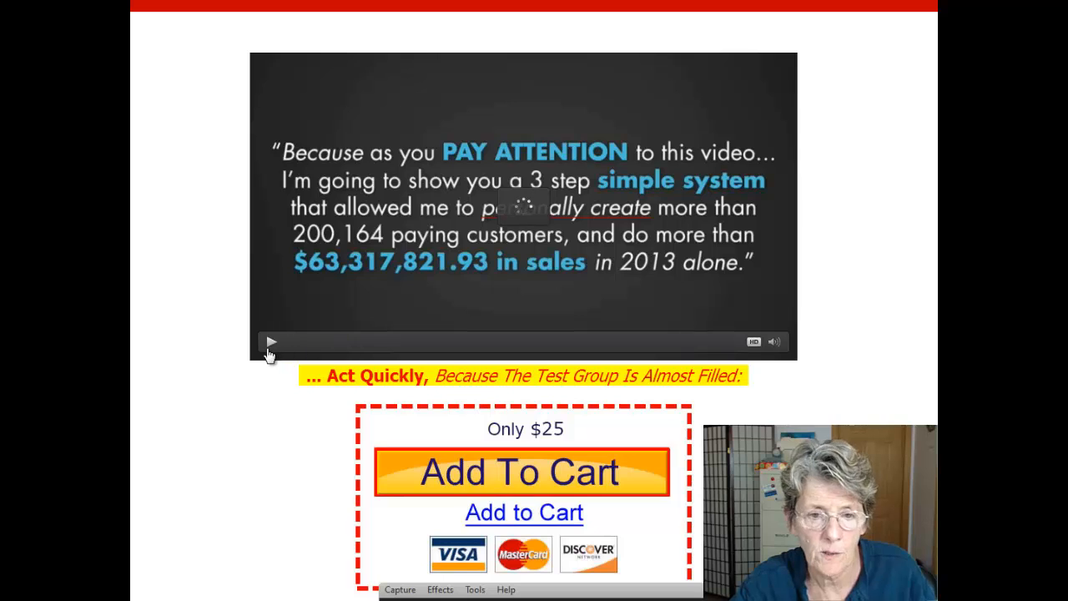
Play and pause the sales video, then close the sales page.
{"action": "left_click", "coordinate": [271, 345]}
{"action": "left_click", "coordinate": [272, 344]}
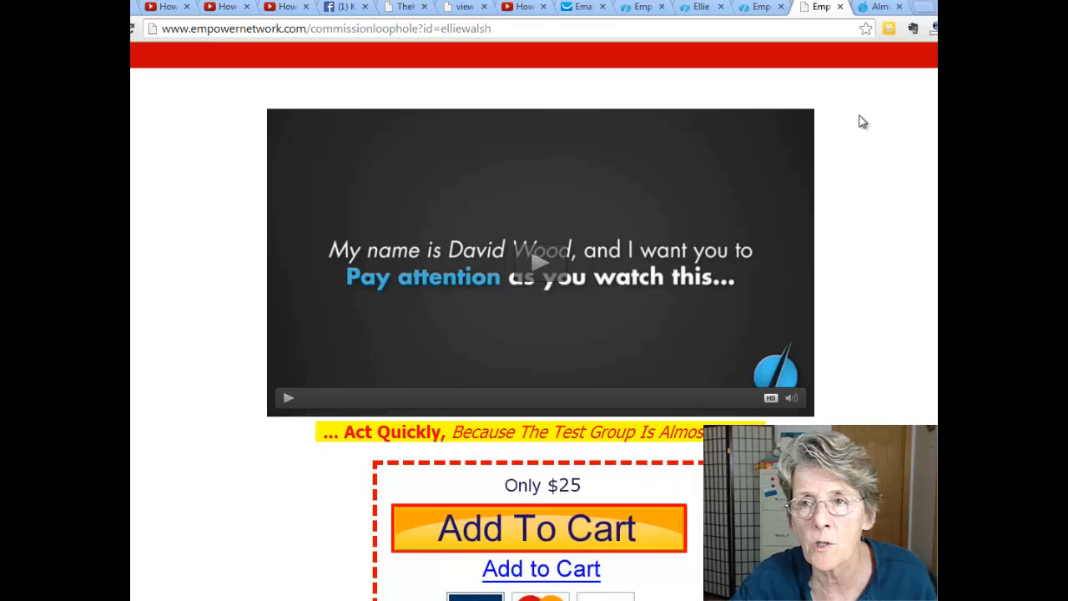
{"action": "left_click", "coordinate": [840, 7]}
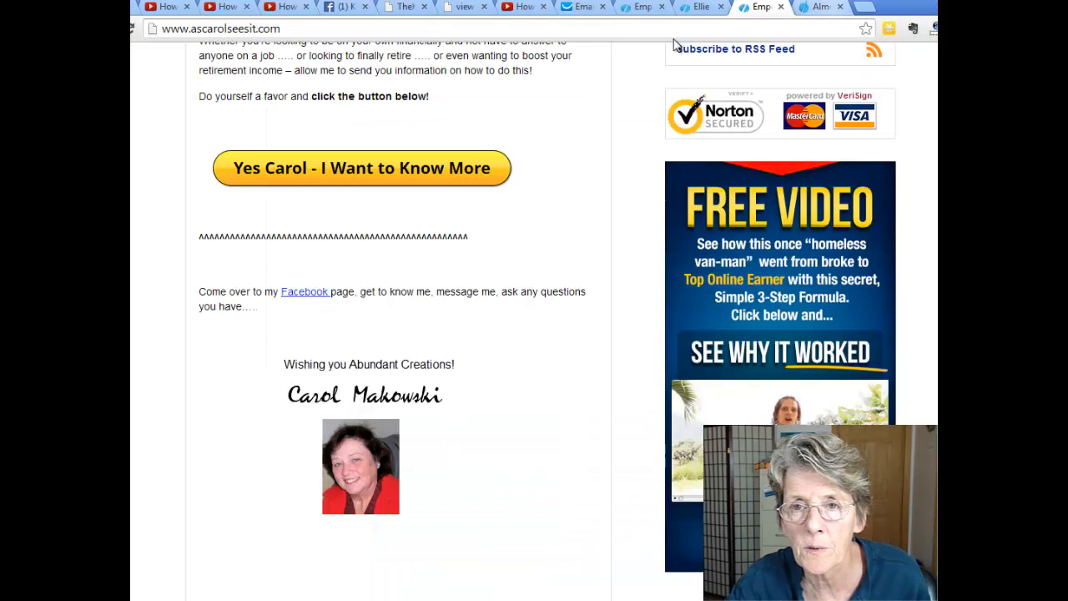
Confirm entest22 shows one new subscriber on the GetResponse dashboard and view that contact.
{"action": "left_click", "coordinate": [572, 8]}
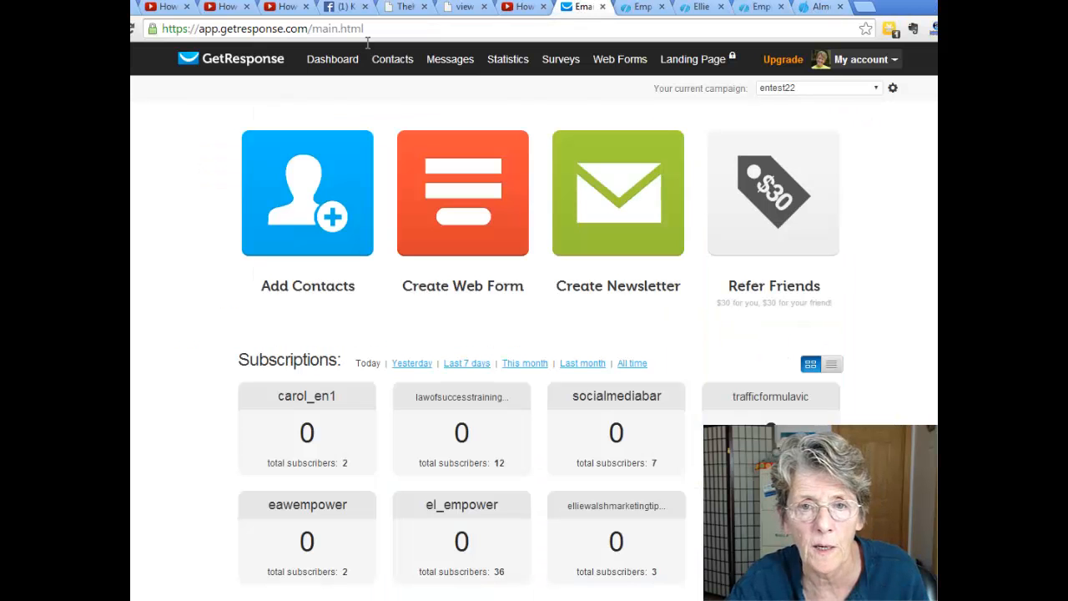
{"action": "scroll", "coordinate": [171, 276], "scroll_direction": "down", "scroll_amount": 1}
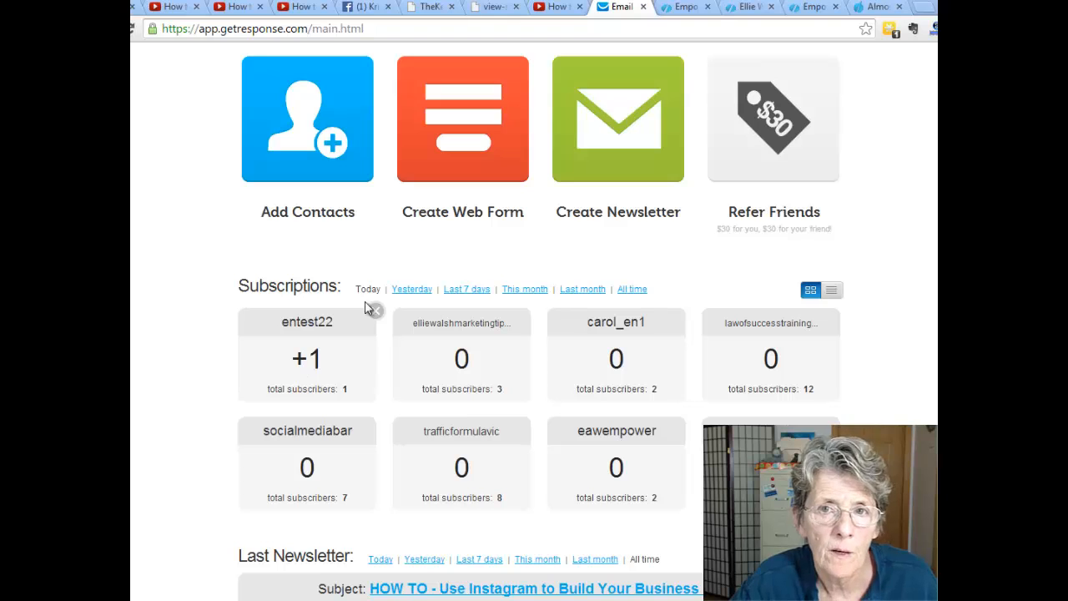
{"action": "left_click", "coordinate": [309, 390]}
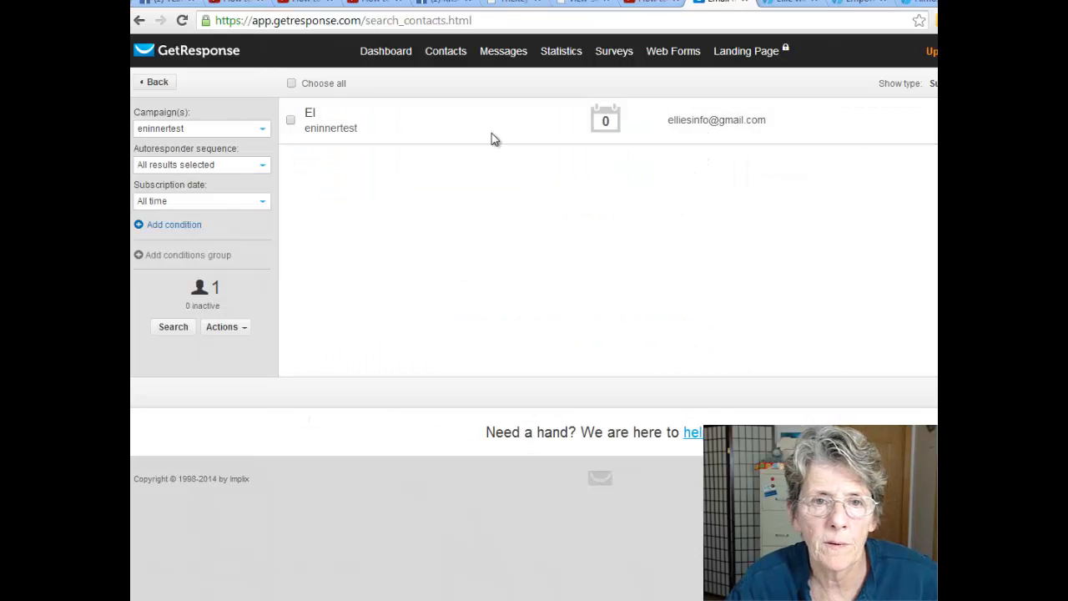
{"action": "left_click", "coordinate": [393, 56]}
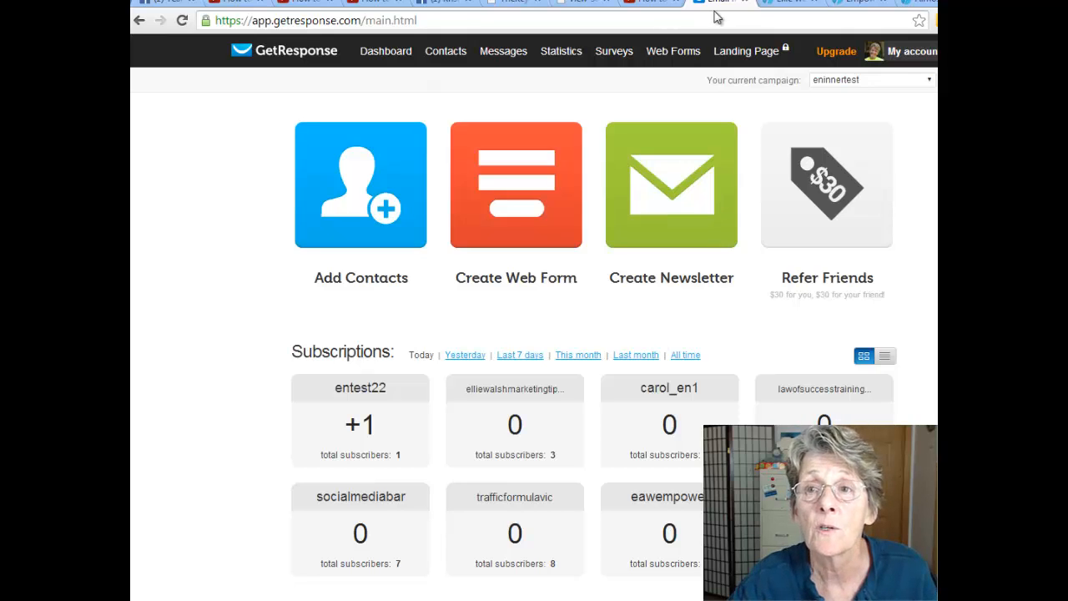
{"action": "left_click", "coordinate": [796, 7]}
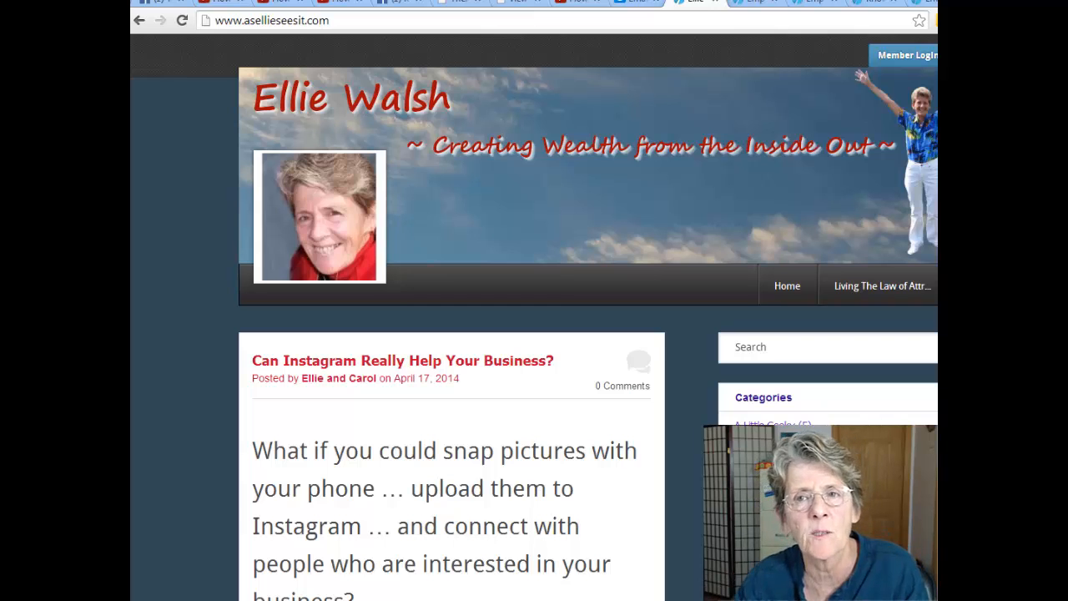
Close the knowledgebase tab and return to Add Your GetResponse Lists showing form ID 2852605.
{"action": "left_click", "coordinate": [755, 3]}
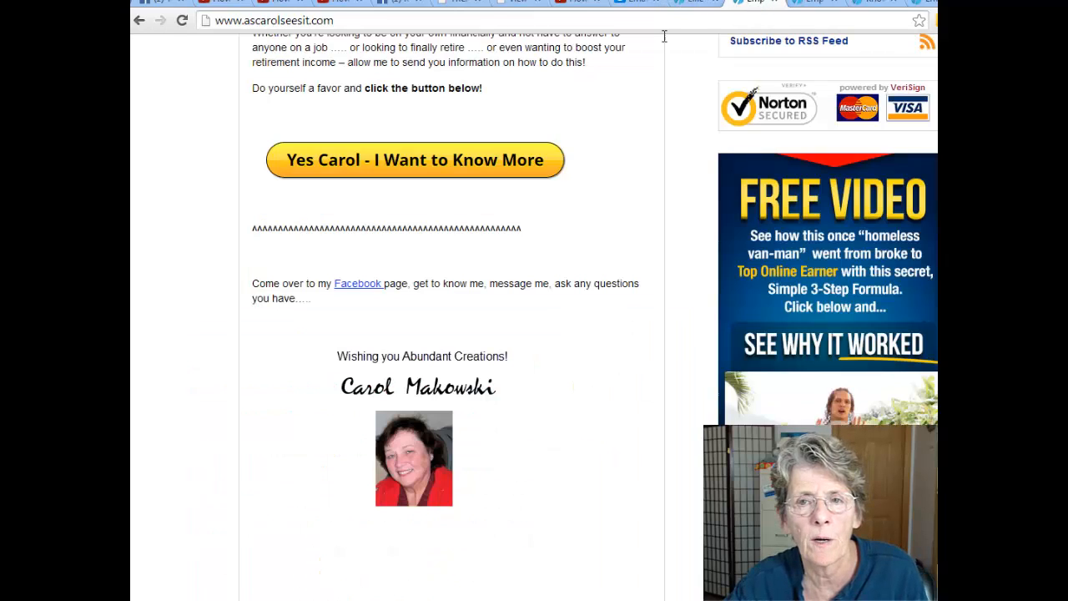
{"action": "left_click", "coordinate": [876, 3]}
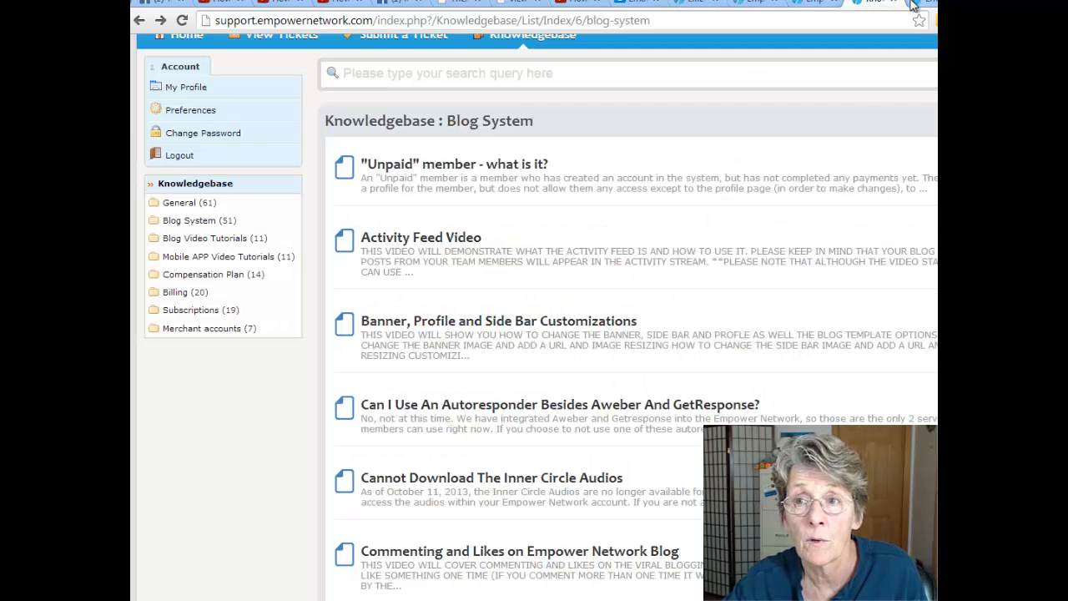
{"action": "left_click", "coordinate": [915, 4]}
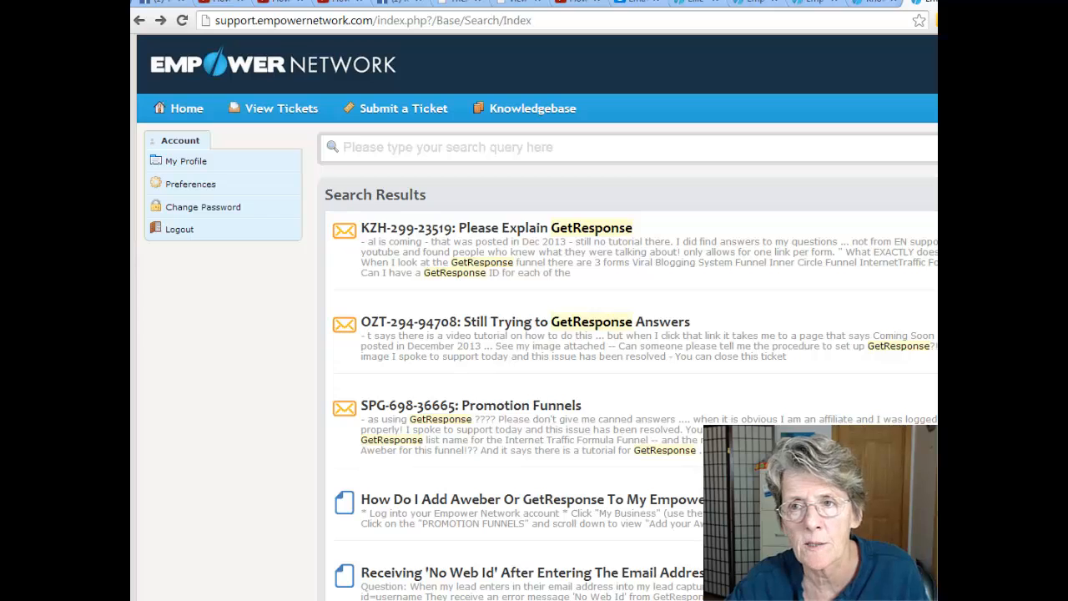
{"action": "left_click", "coordinate": [924, 5]}
{"action": "key", "text": "ctrl+w"}
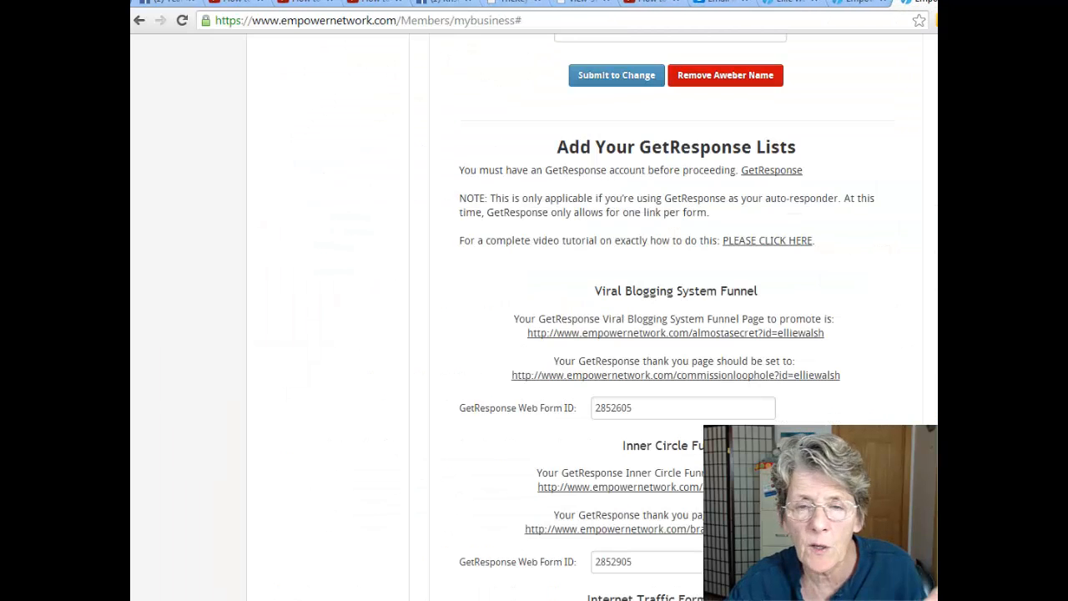
{"action": "left_click", "coordinate": [797, 4]}
{"action": "left_click", "coordinate": [924, 5]}
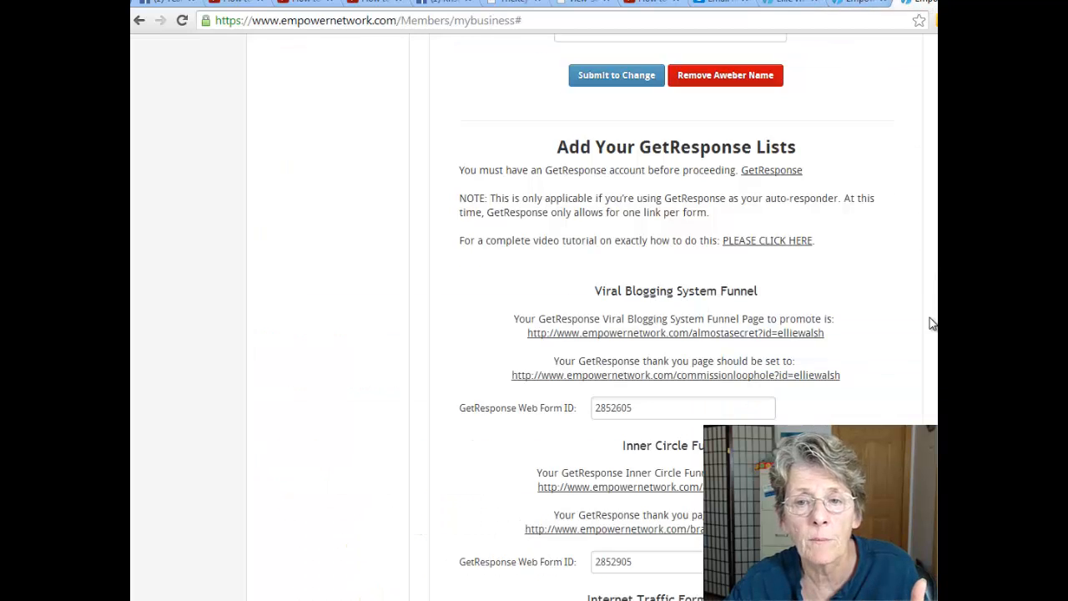